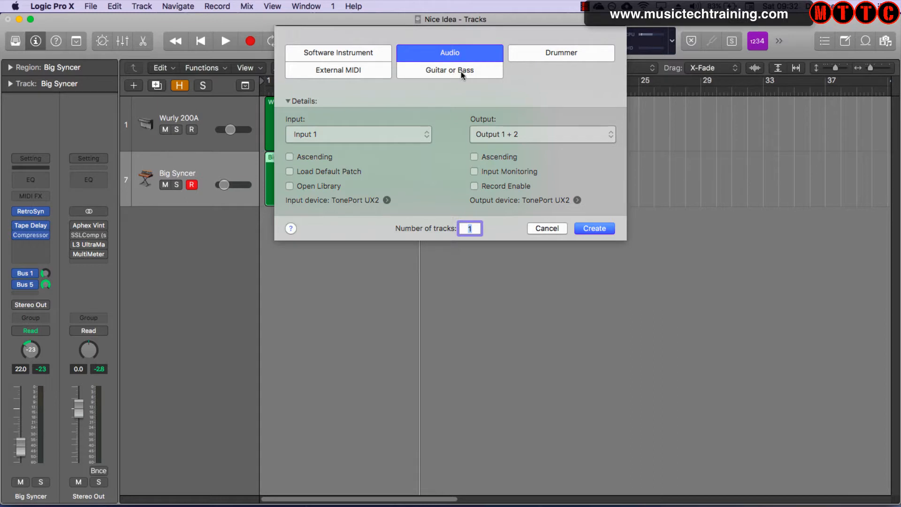
- Create a Guitar or Bass track and load the Tone Sculptor patch from the Clean Bass category
left_click(459, 74)
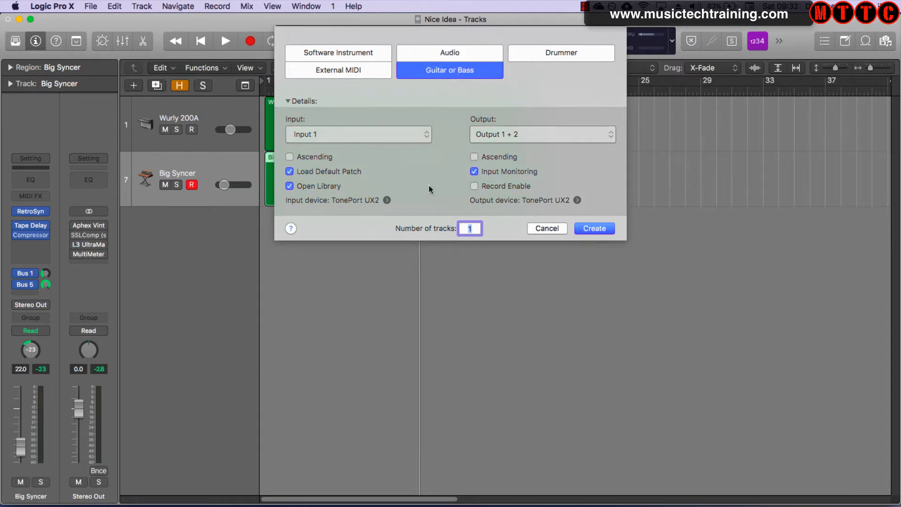
left_click(598, 230)
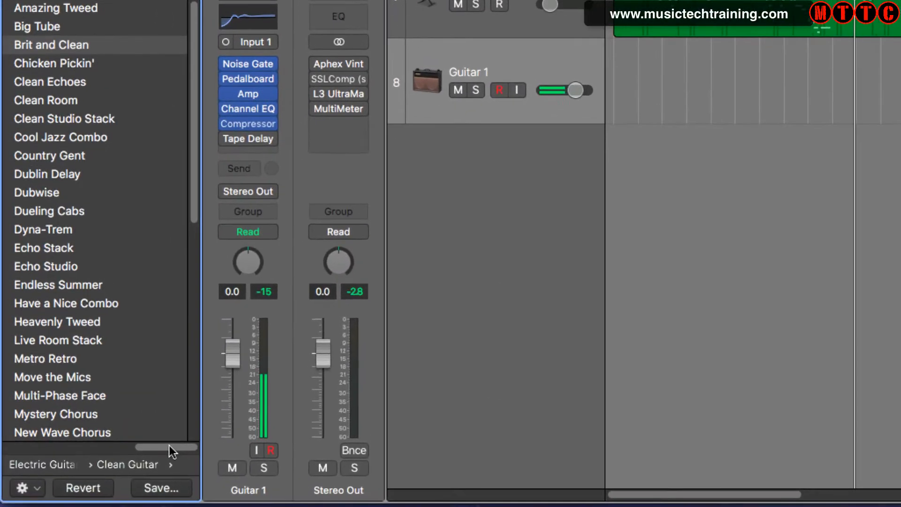
left_click_drag(169, 445, 34, 428)
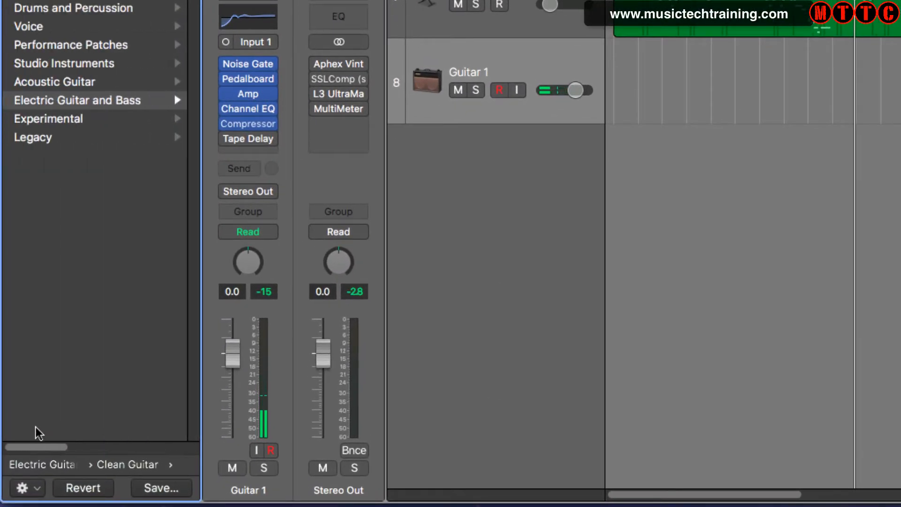
left_click(104, 102)
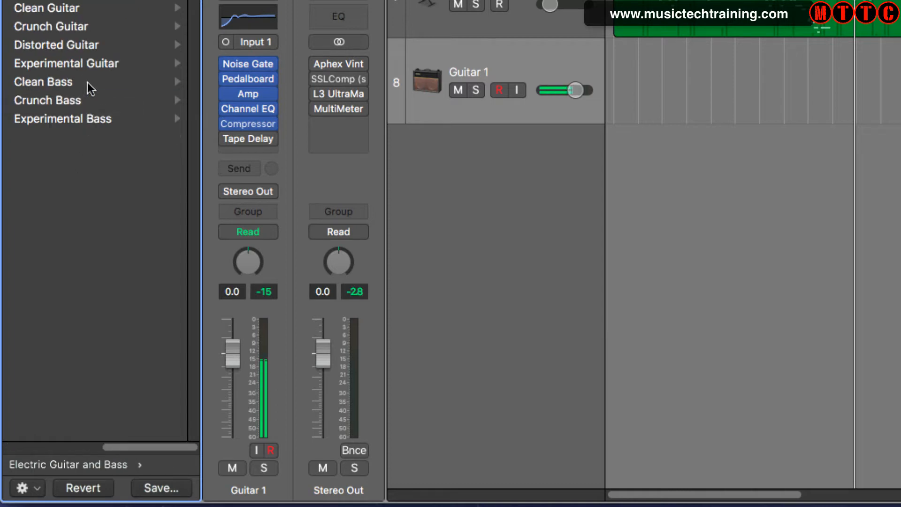
left_click(91, 83)
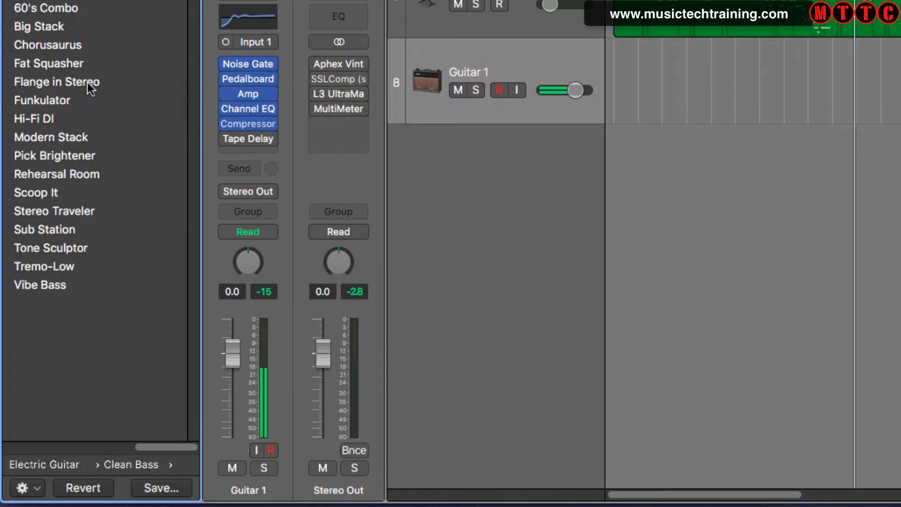
left_click(78, 251)
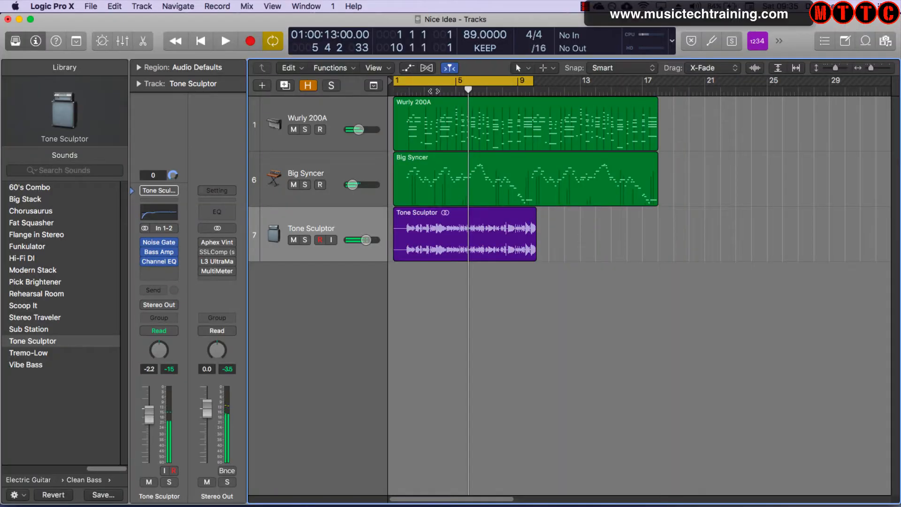
- Repeat the recorded Tone Sculptor bass region once directly after the original
left_click(479, 244)
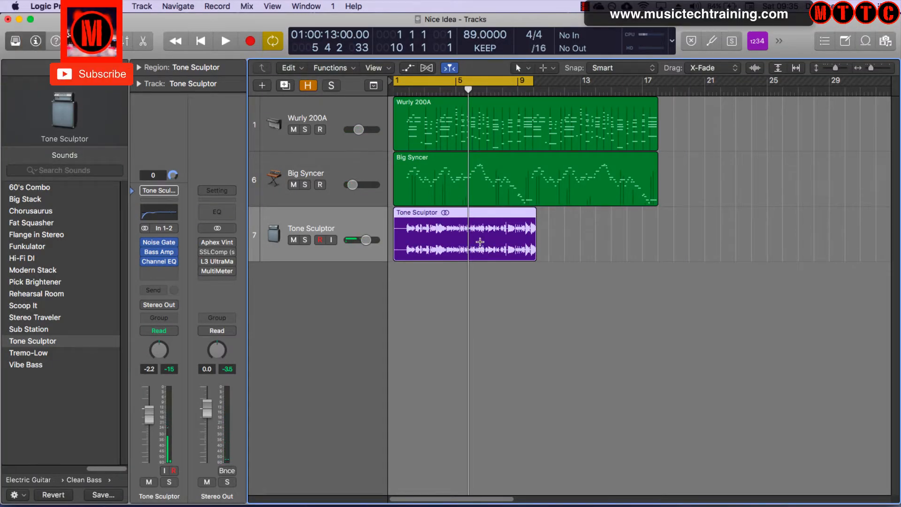
key("super+r")
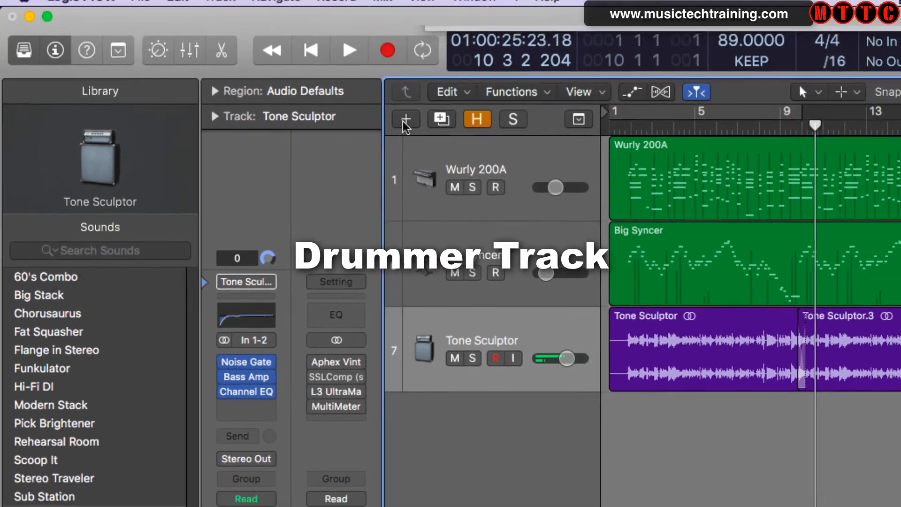
- Create a Drummer track in the R&B genre and choose Curtis - Neo Soul as its drummer
left_click(437, 123)
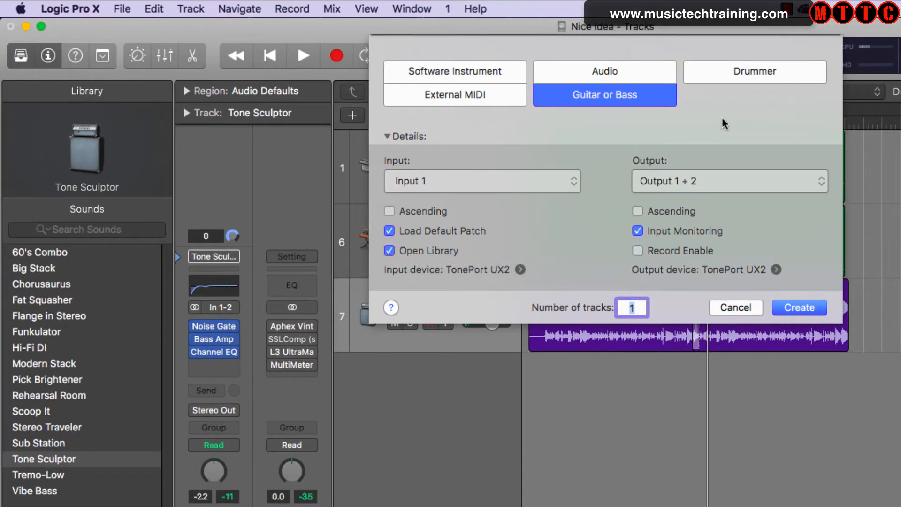
left_click(741, 69)
left_click(517, 180)
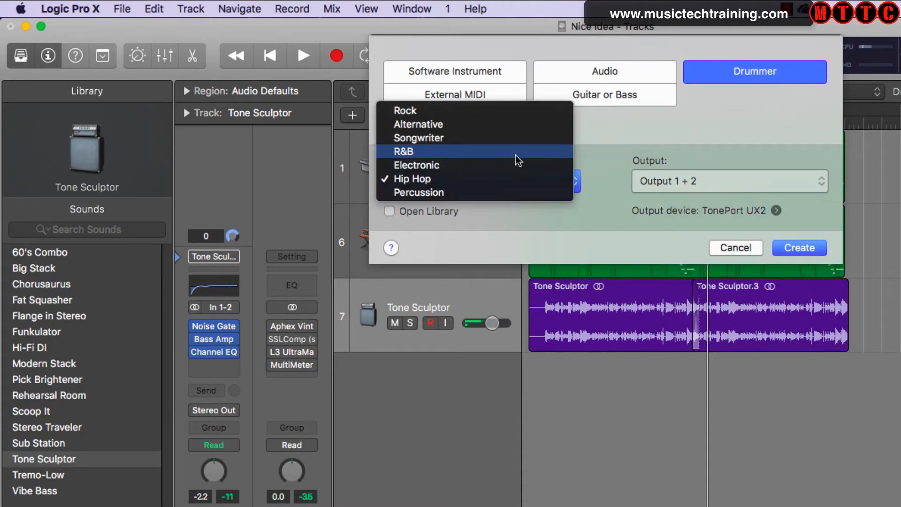
left_click(515, 155)
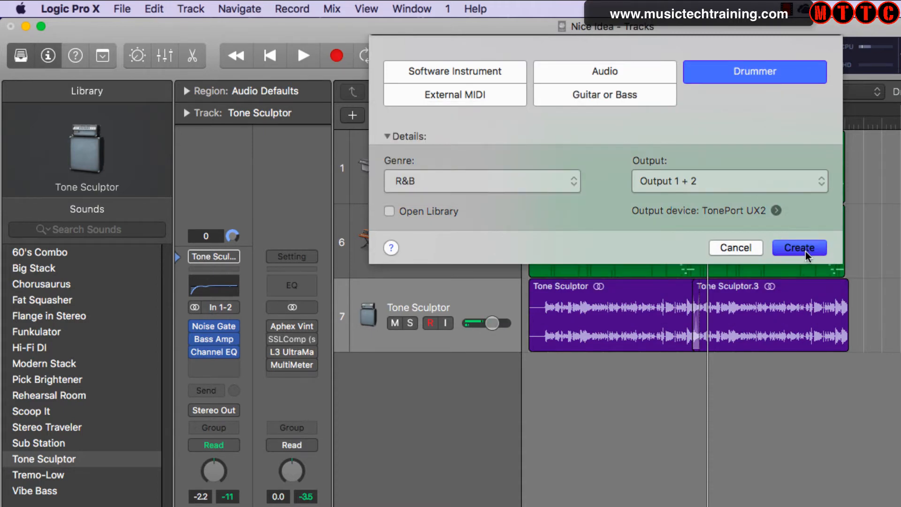
left_click(799, 247)
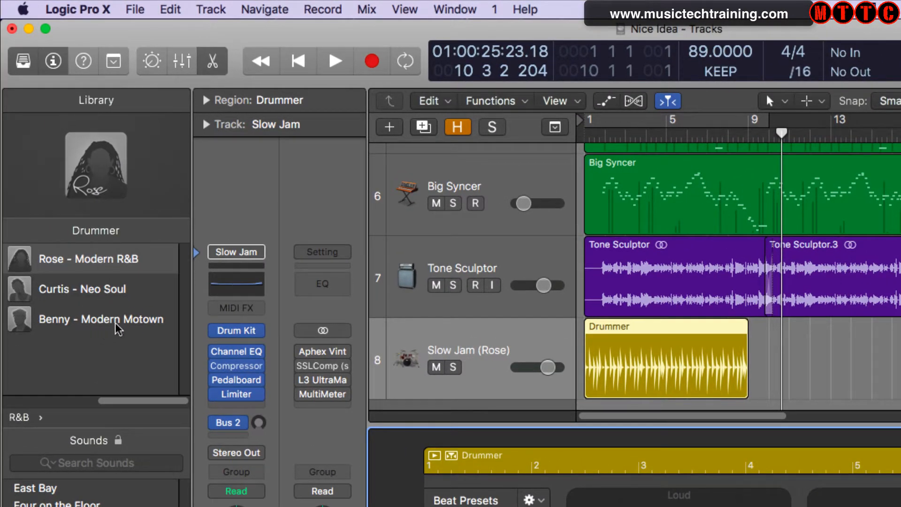
mouse_move(119, 329)
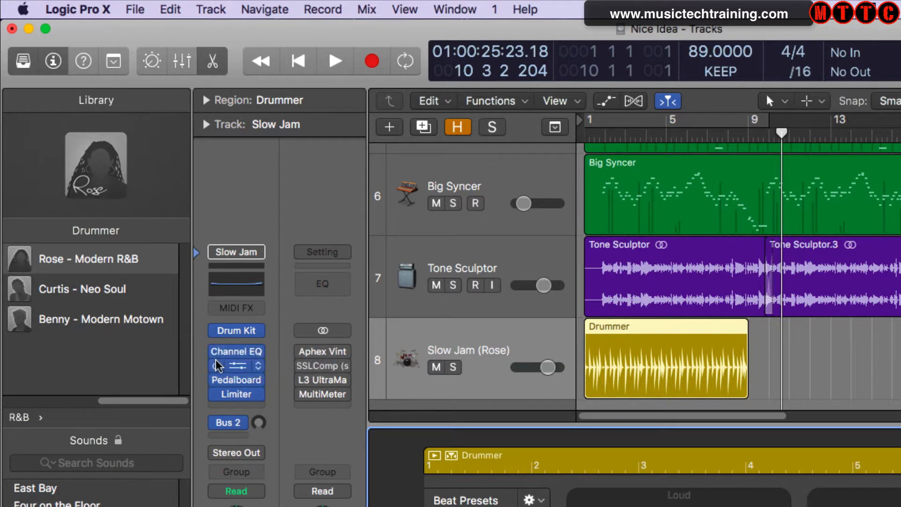
left_click(79, 294)
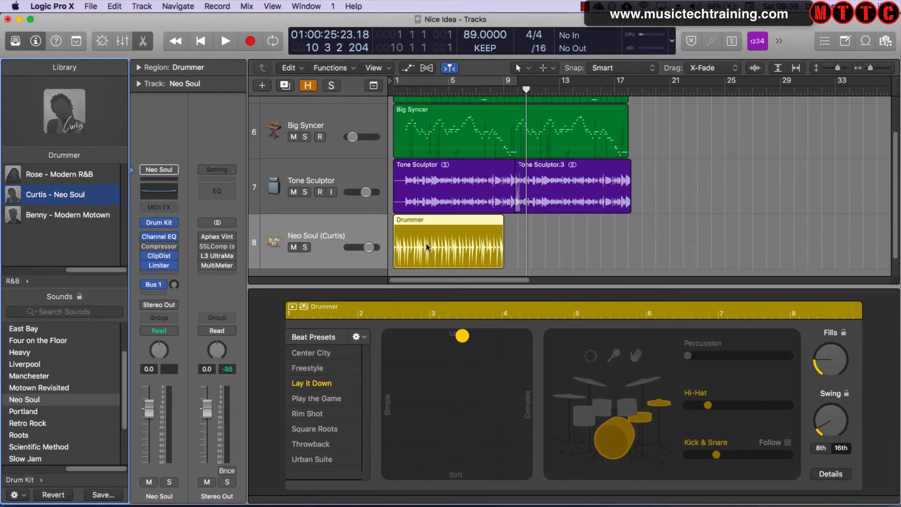
- Solo the Neo Soul drummer track and set the cycle range to match its Drummer region
left_click(431, 245)
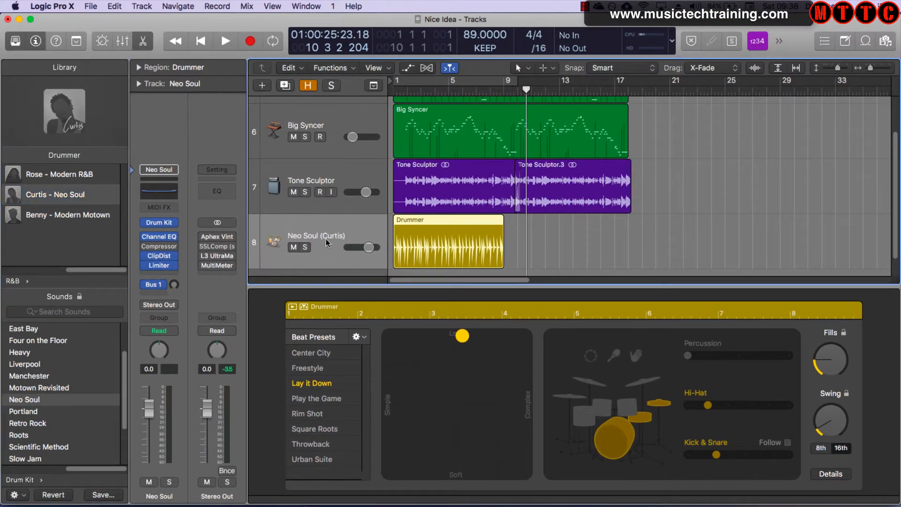
left_click(306, 247)
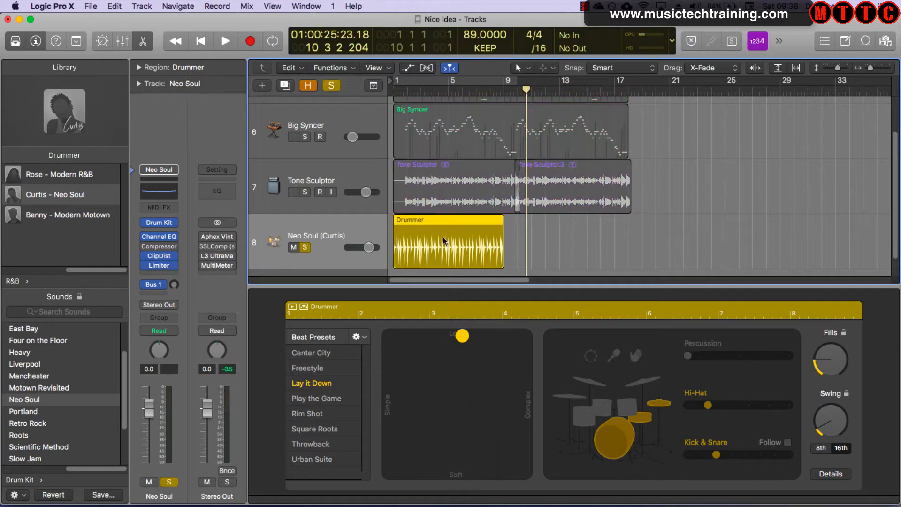
key("super+u")
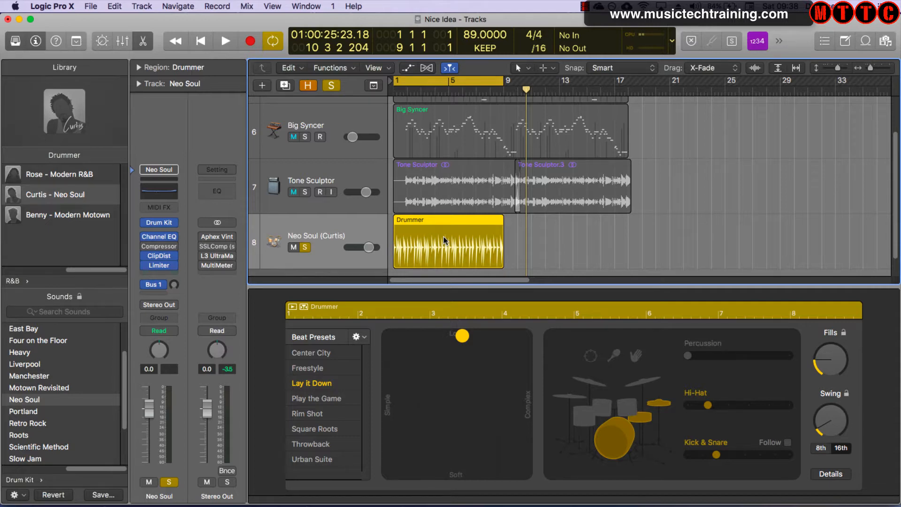
- Move the Drummer region to start at bar 2 and match the cycle range to its new position
left_click_drag(444, 240, 455, 235)
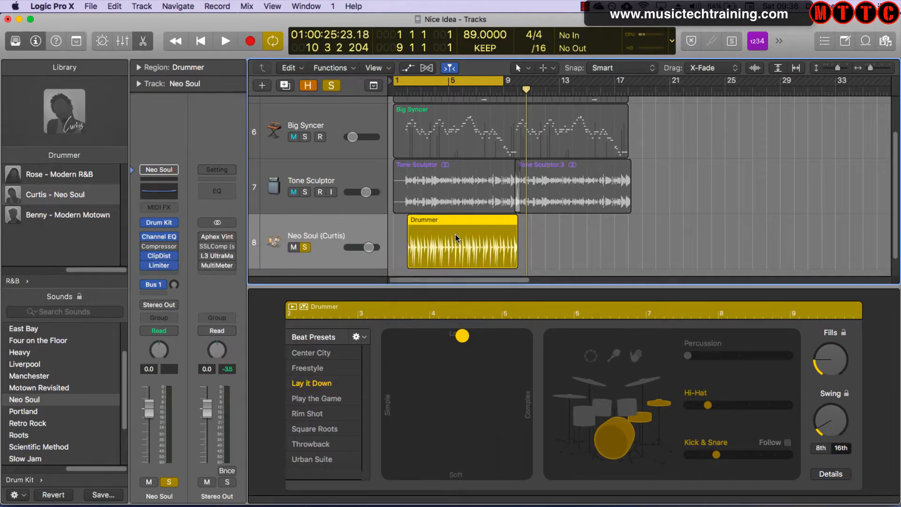
left_click(455, 235)
key("u")
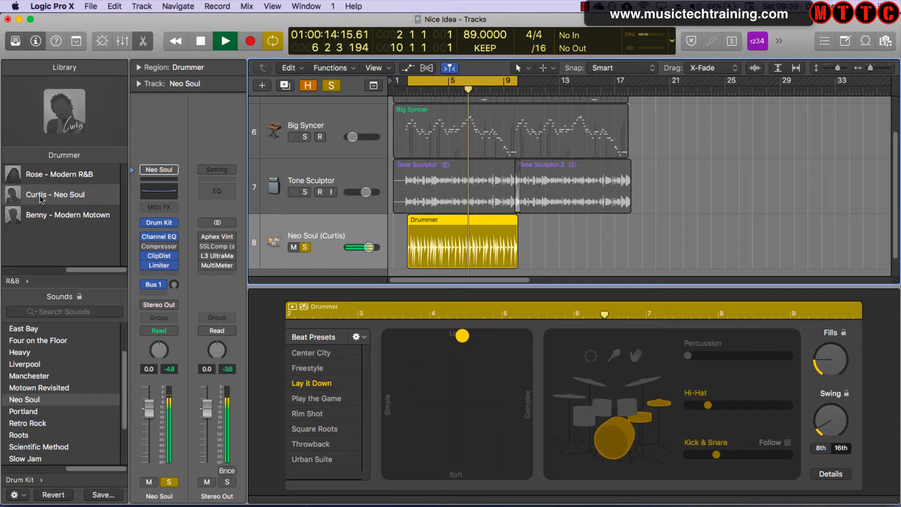
- Audition the East Bay, Four on the Floor and Heavy drum kits on the soloed drummer track, and browse the remaining kits
mouse_move(80, 197)
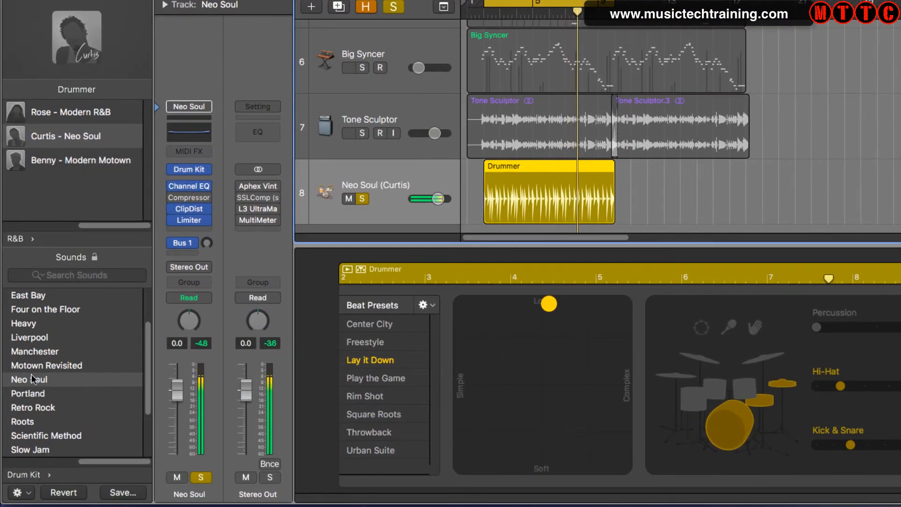
left_click(66, 296)
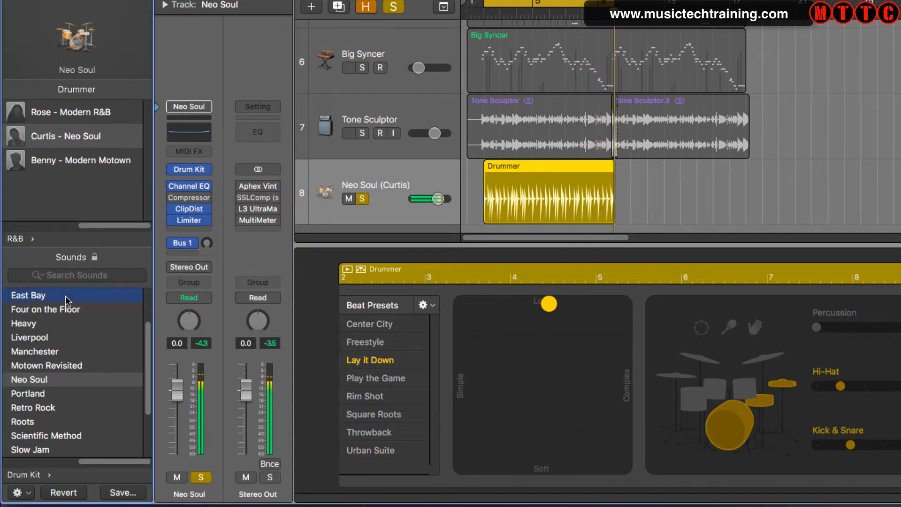
left_click(101, 310)
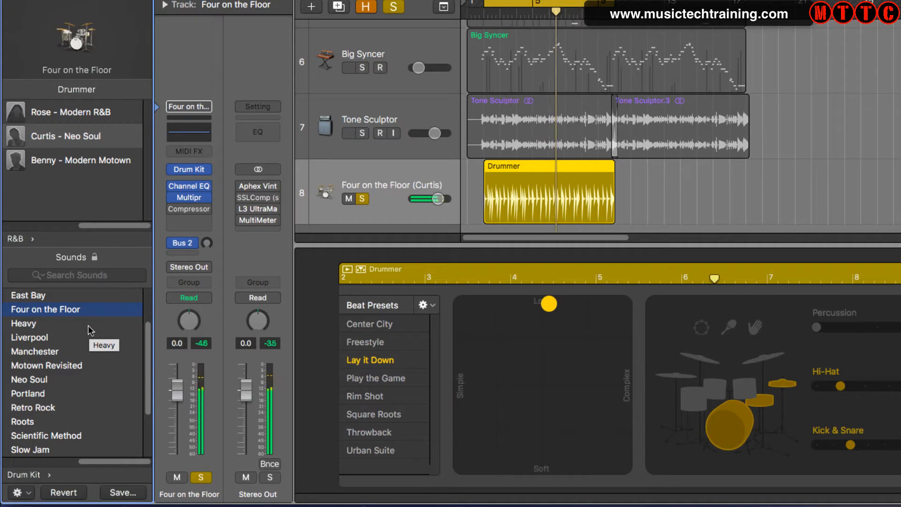
left_click(91, 324)
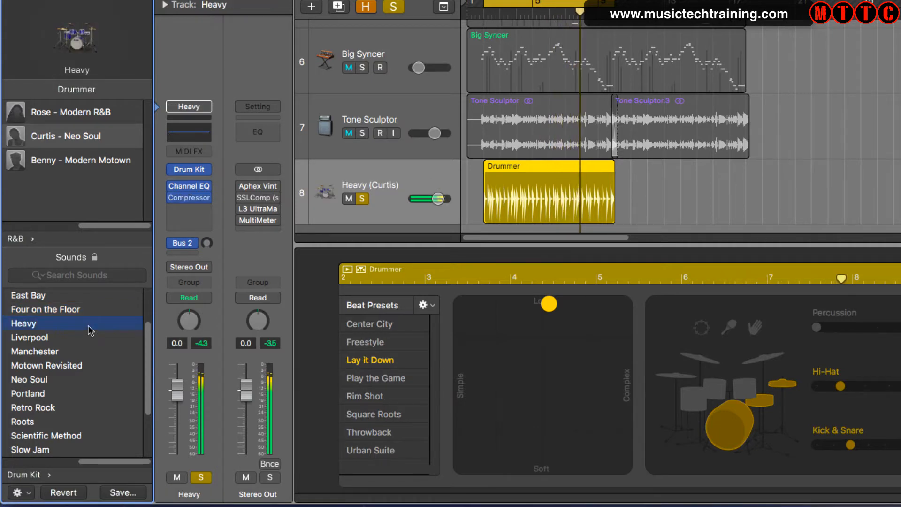
key("space")
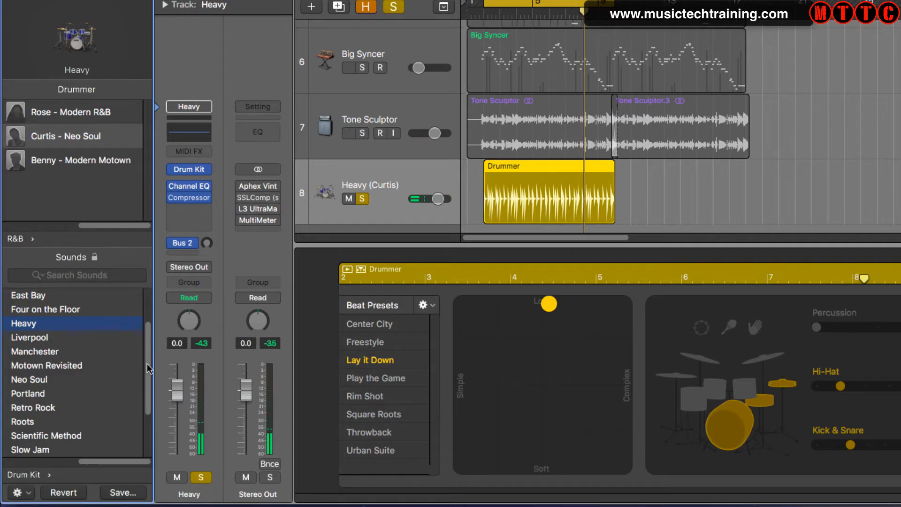
left_click_drag(148, 368, 151, 319)
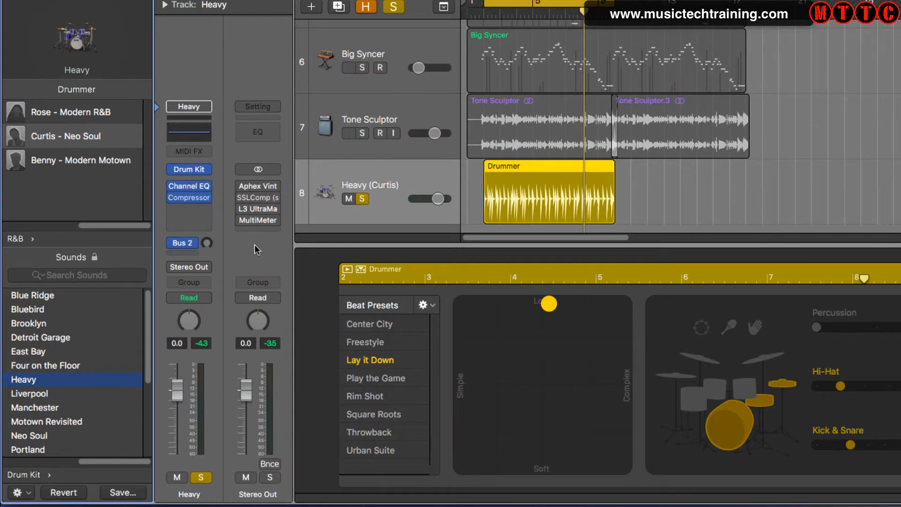
left_click_drag(145, 364, 148, 327)
- Solo the Tone Sculptor and Wurly 200A tracks as well and play them together with the drums
left_click(363, 133)
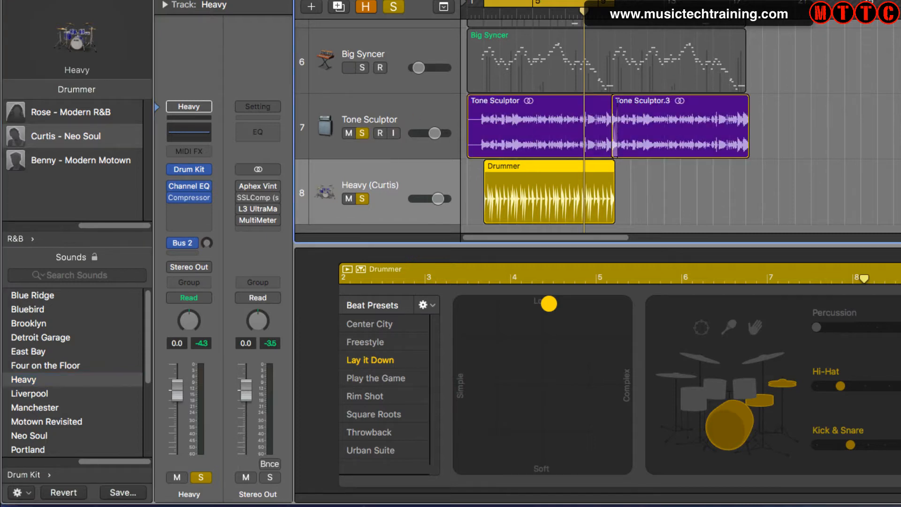
scroll(375, 126, "up", 2)
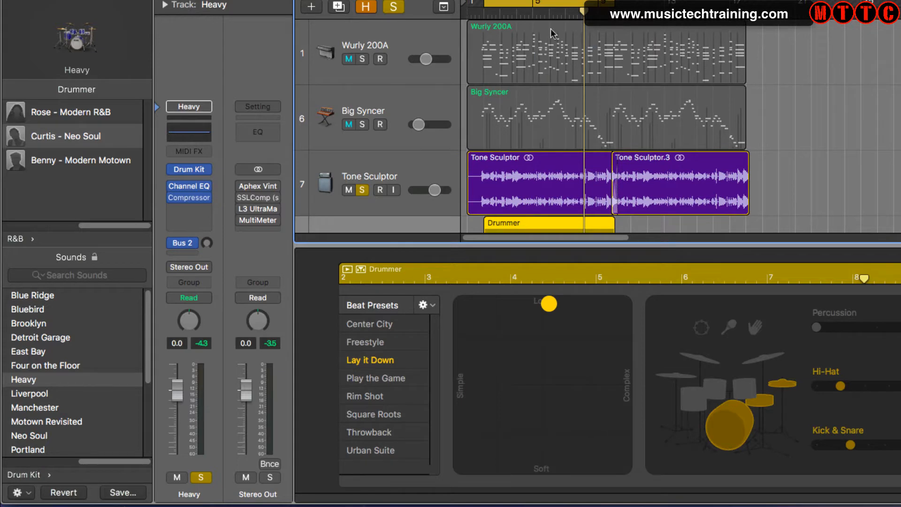
left_click(363, 59)
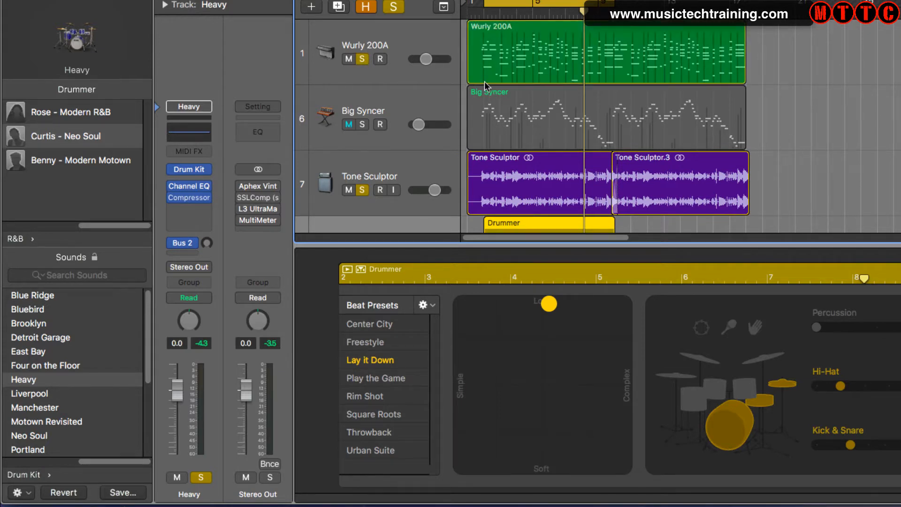
key("space")
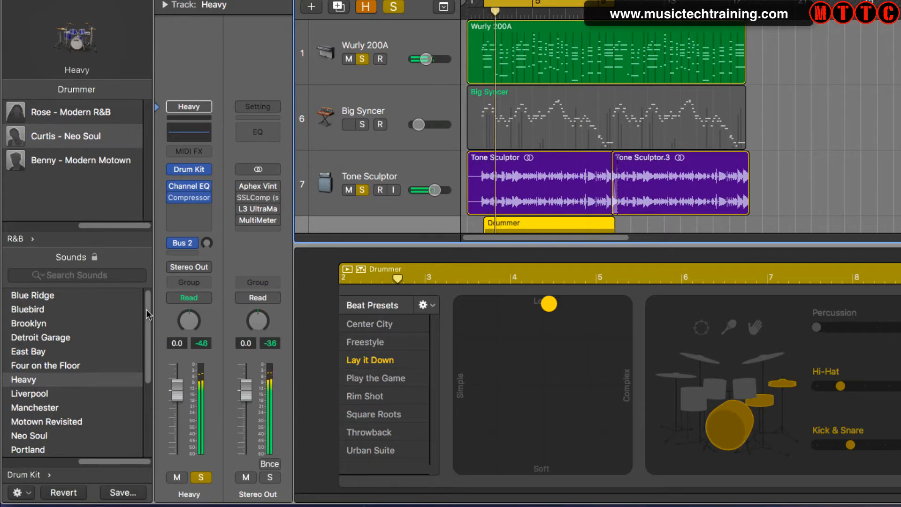
- Audition the Blue Ridge, Bluebird, Brooklyn, Detroit Garage and East Bay kits against the bass and keys, ending on Four on the Floor
left_click(49, 300)
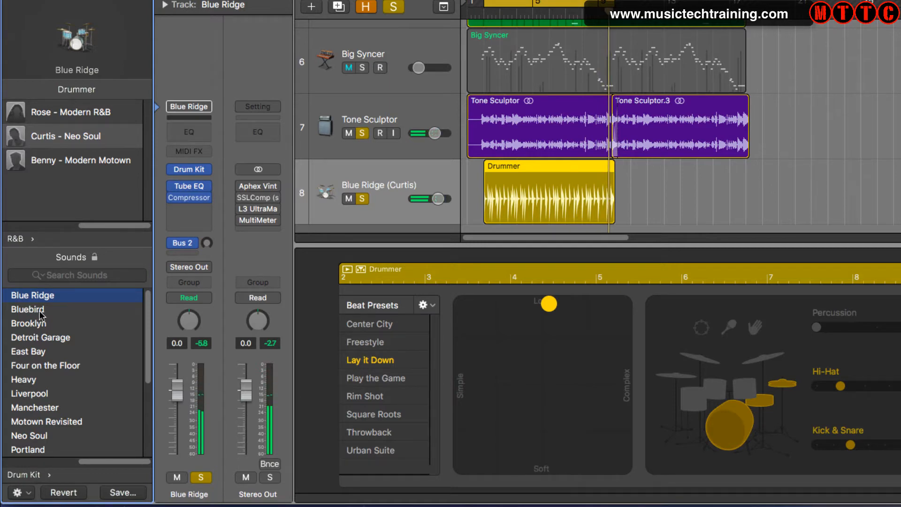
left_click(41, 311)
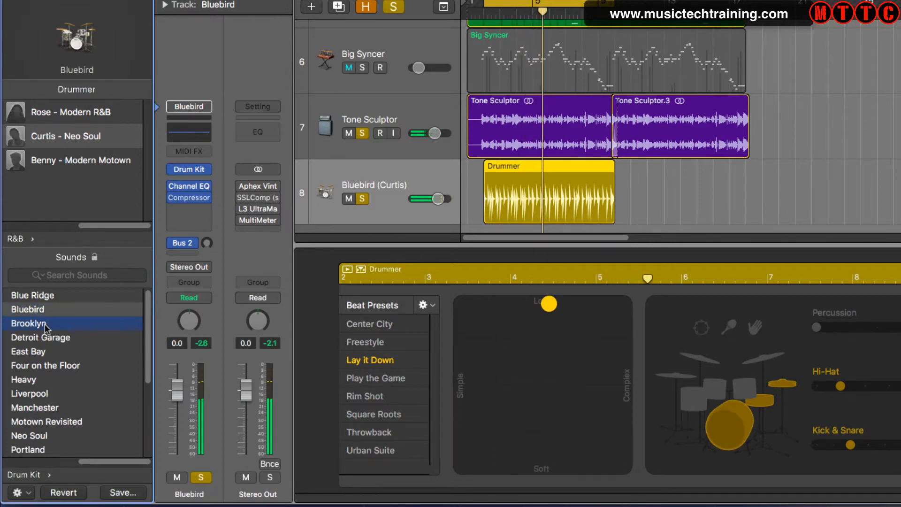
left_click(44, 324)
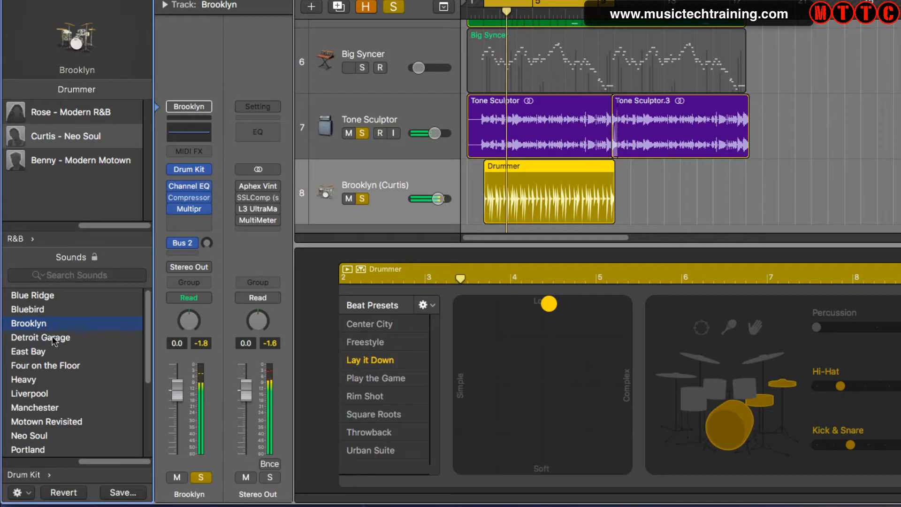
left_click(47, 337)
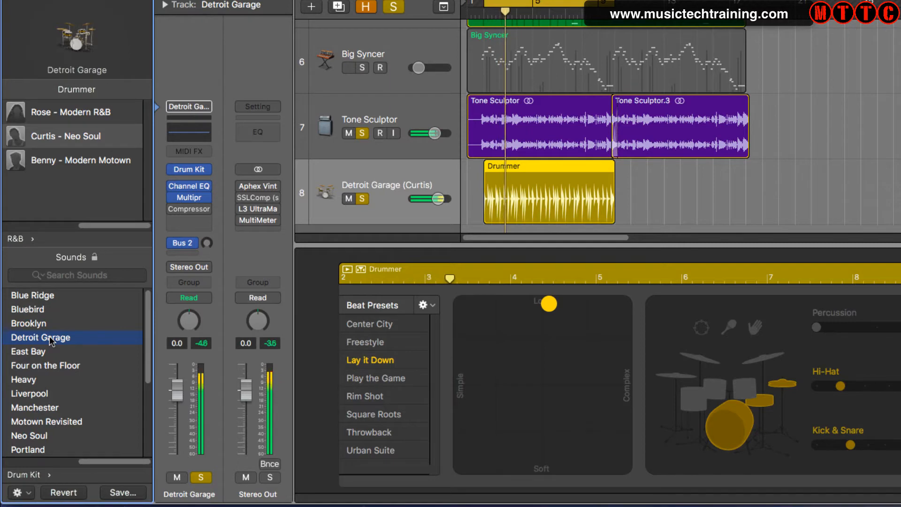
left_click(44, 353)
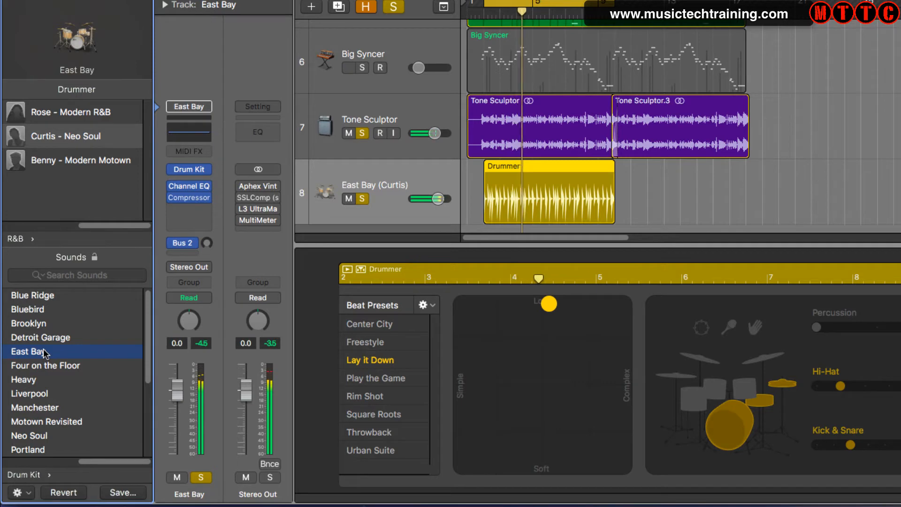
left_click(44, 366)
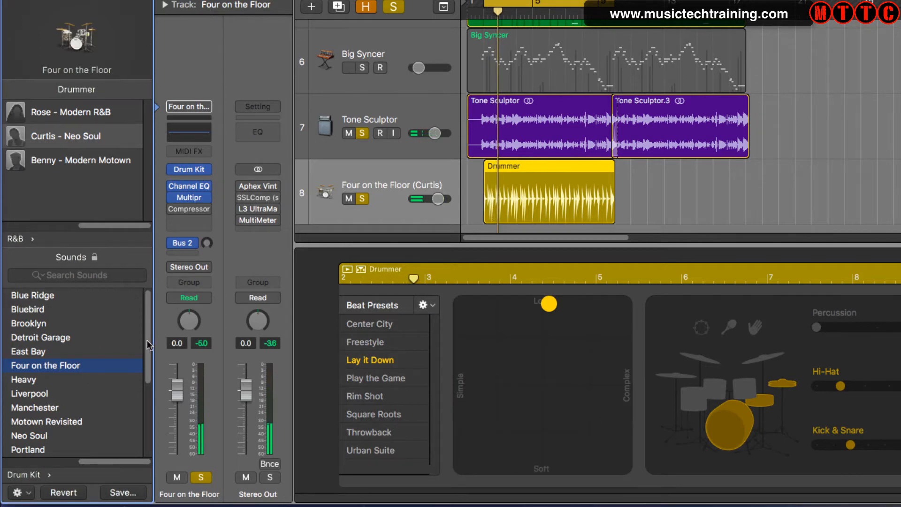
- Browse the remaining R&B drum kits, load the Blue Ridge kit and play it with the bass and keys
left_click_drag(147, 345, 143, 448)
left_click_drag(147, 411, 143, 283)
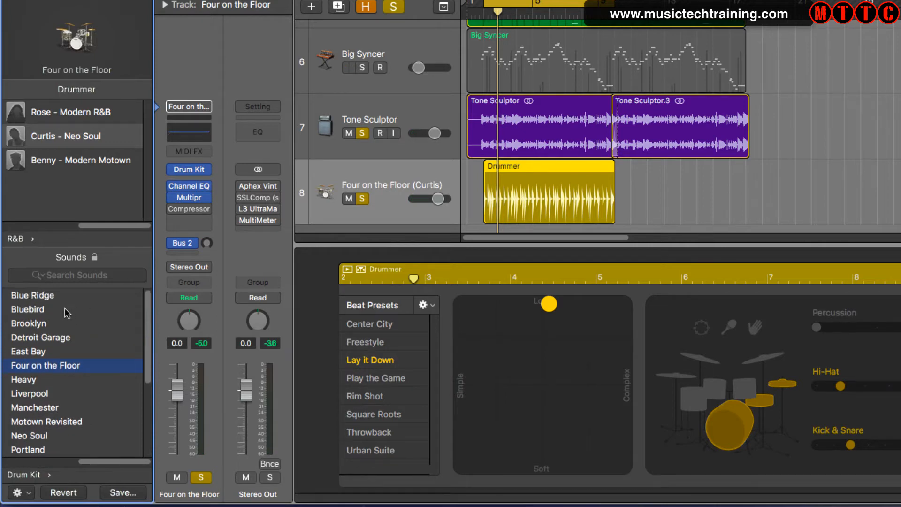
left_click(70, 295)
key("space")
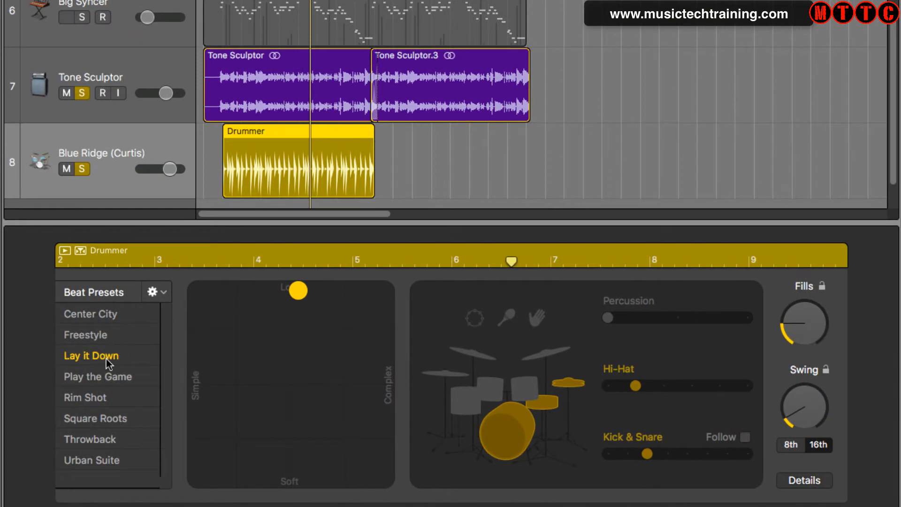
- Audition the Center City, Freestyle, Urban Suite and Lay it Down beat presets, and settle on Rim Shot
left_click(92, 317)
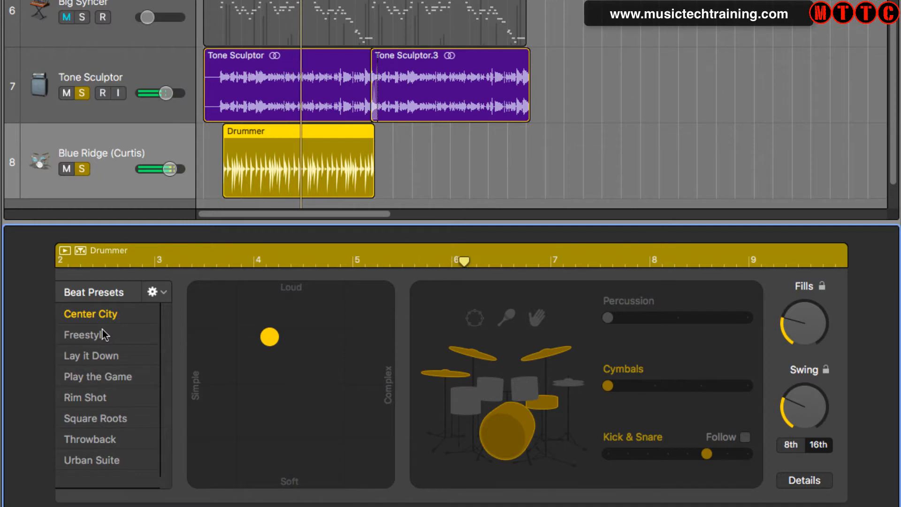
left_click(103, 335)
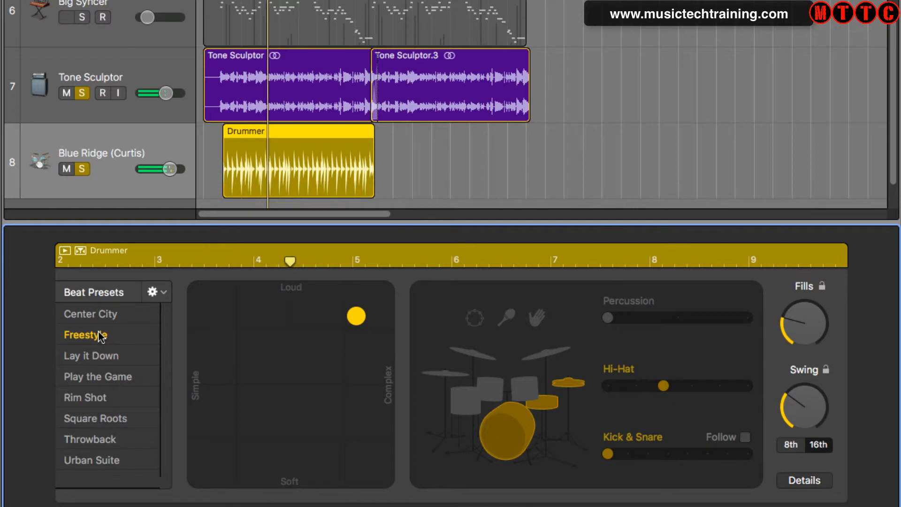
left_click(94, 398)
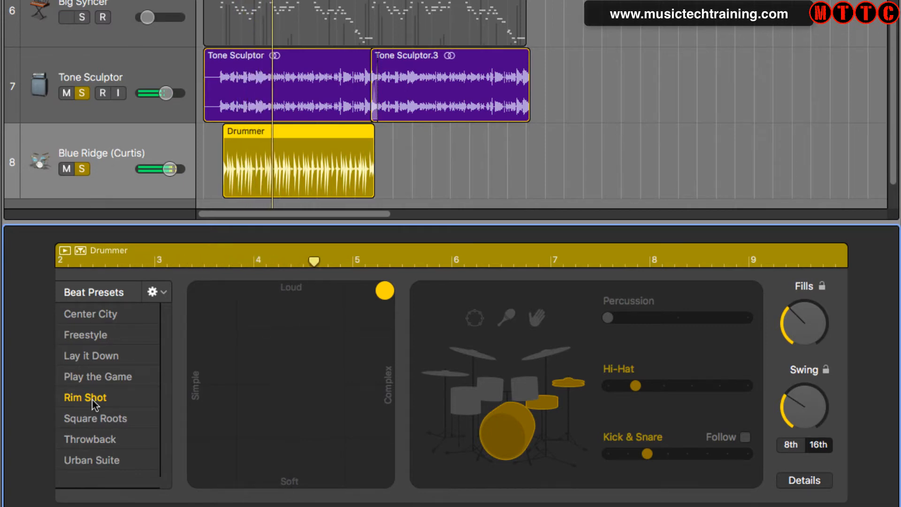
left_click(79, 463)
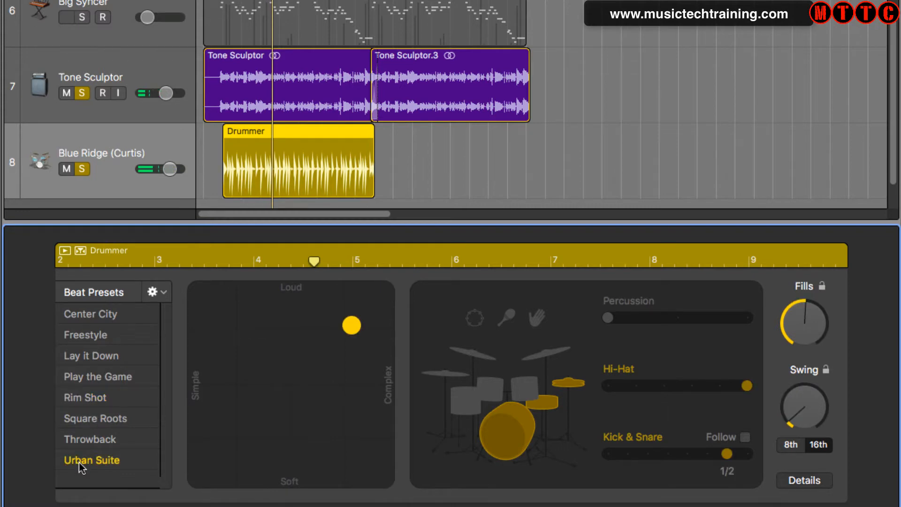
key("space")
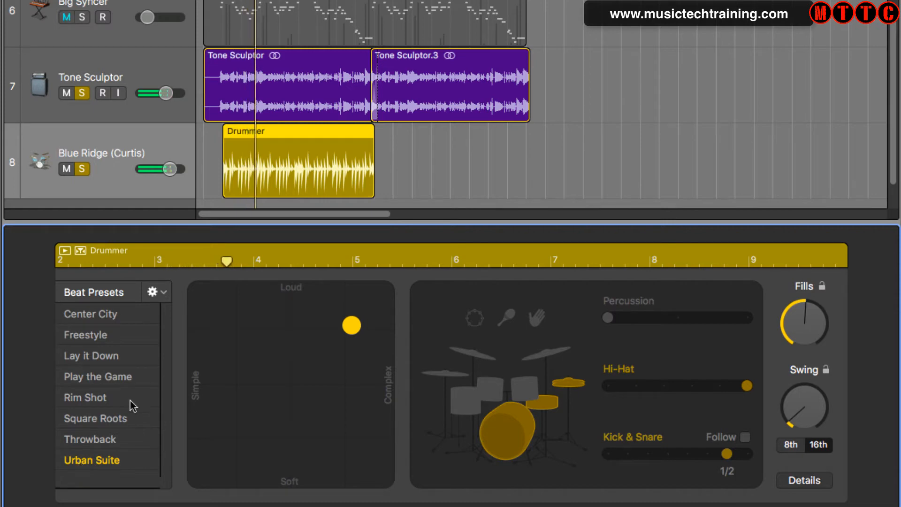
left_click(89, 362)
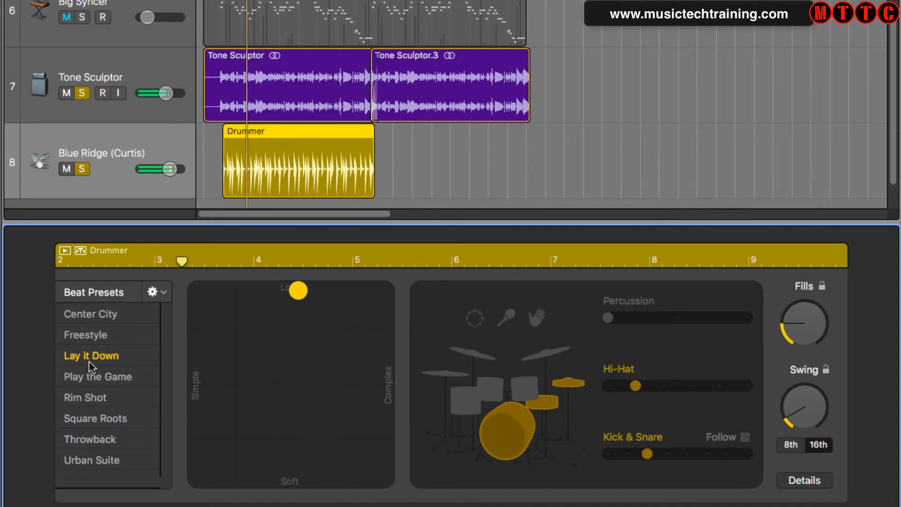
left_click(77, 396)
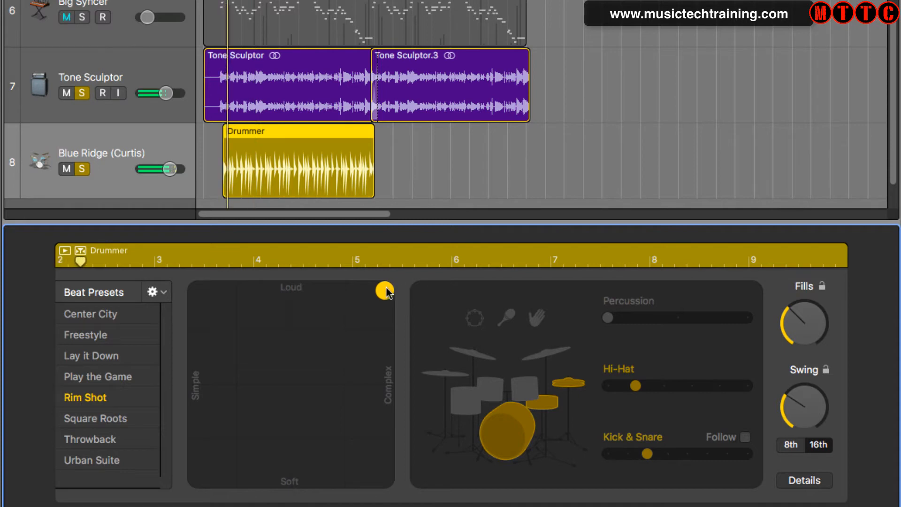
- Try softer and louder positions on the drummer's XY pad, ending fully loud and about midway between simple and complex
left_click_drag(388, 286, 423, 484)
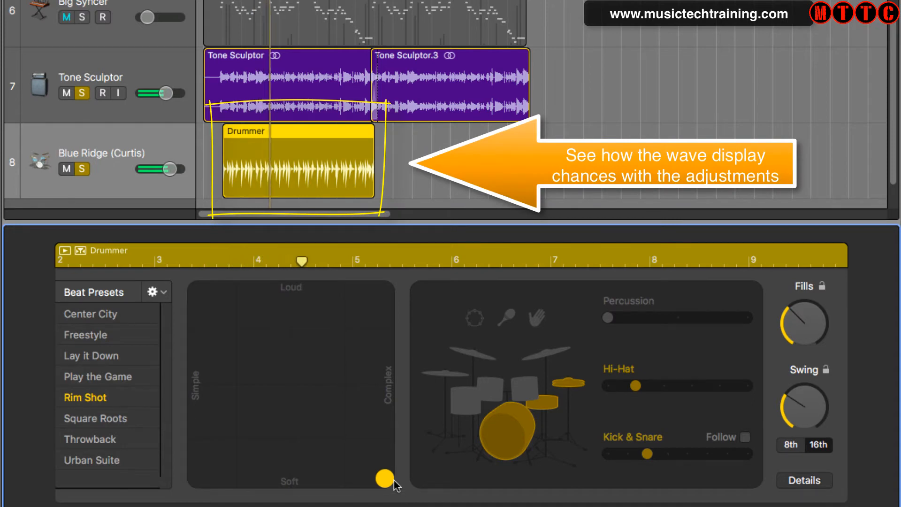
left_click_drag(397, 485, 401, 430)
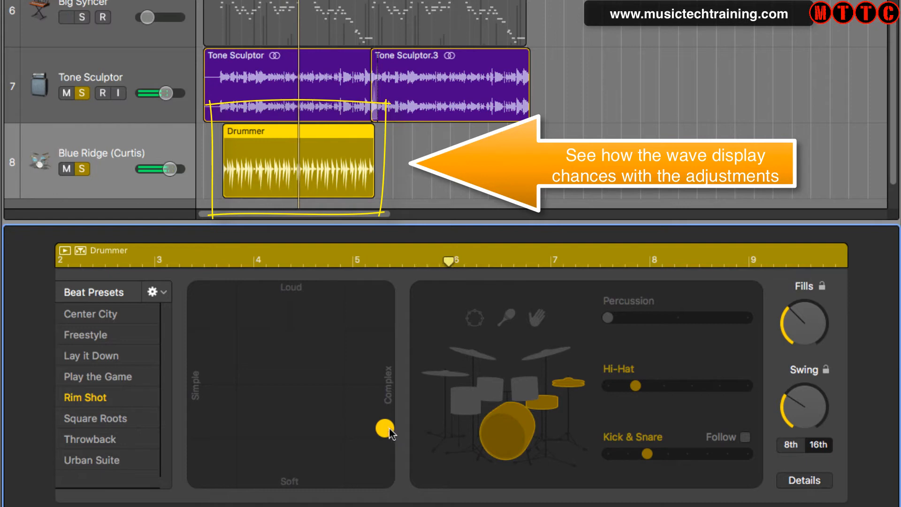
left_click_drag(388, 426, 293, 274)
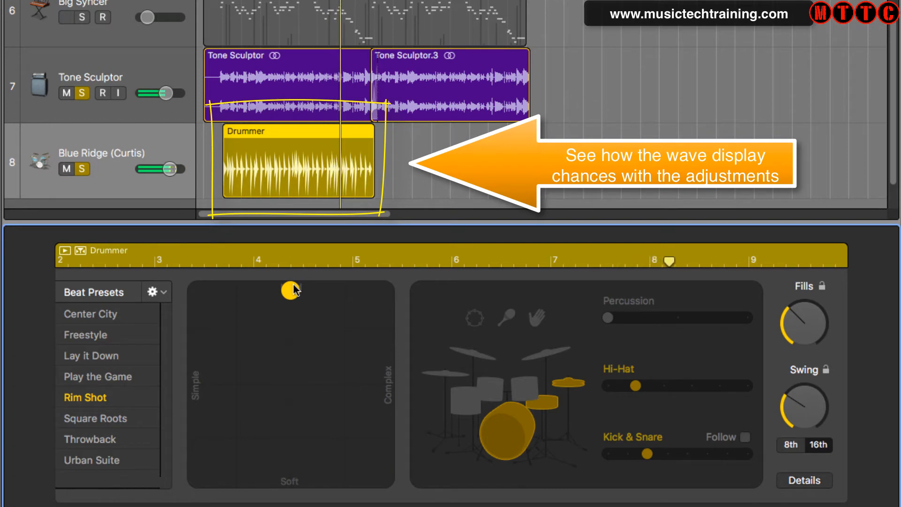
left_click_drag(293, 284, 292, 372)
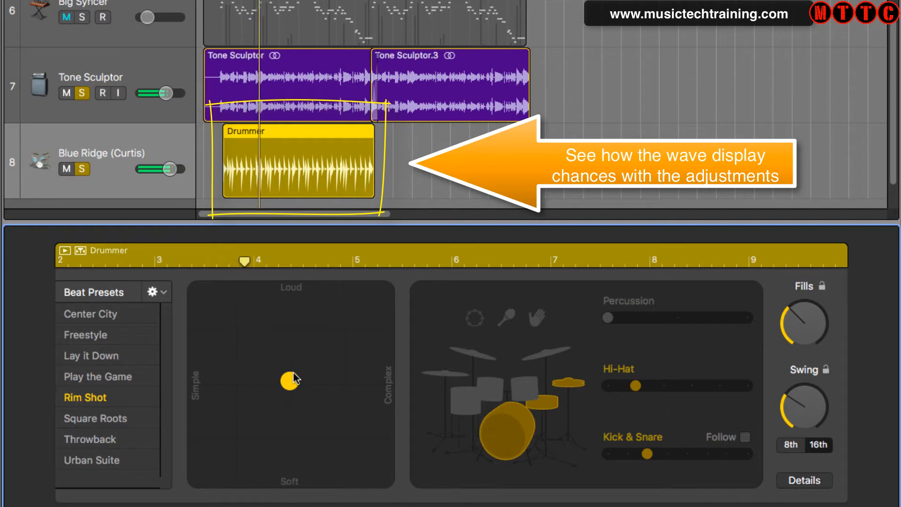
left_click_drag(293, 373, 295, 269)
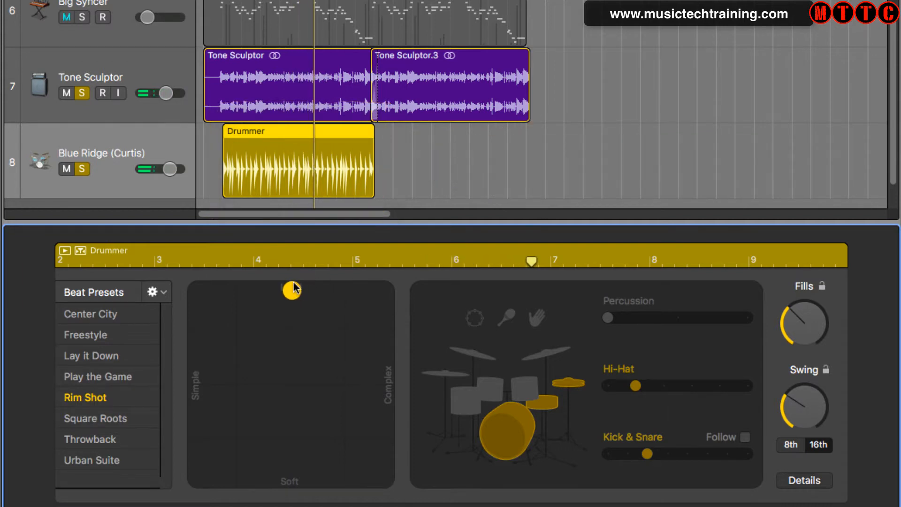
left_click_drag(293, 286, 295, 283)
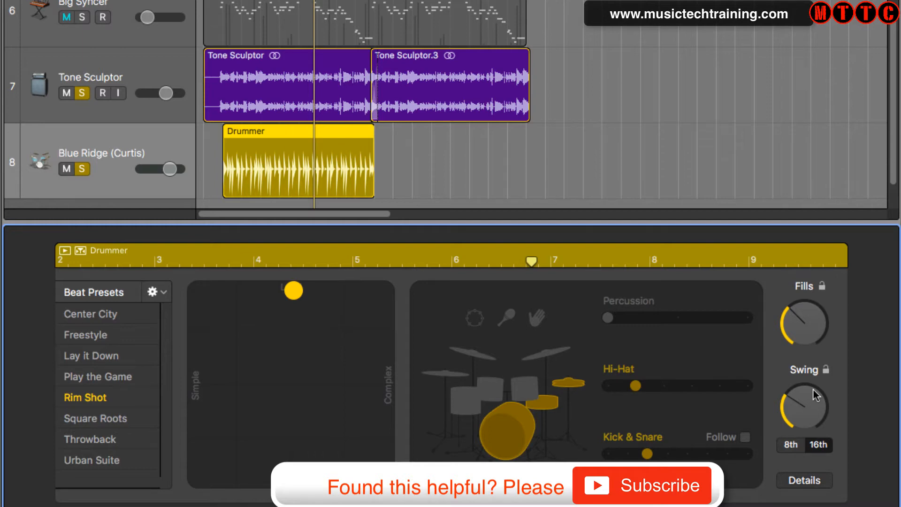
- Try the drummer's Swing amount from none to high, and leave it slightly below the middle of its range
left_click_drag(817, 396, 822, 505)
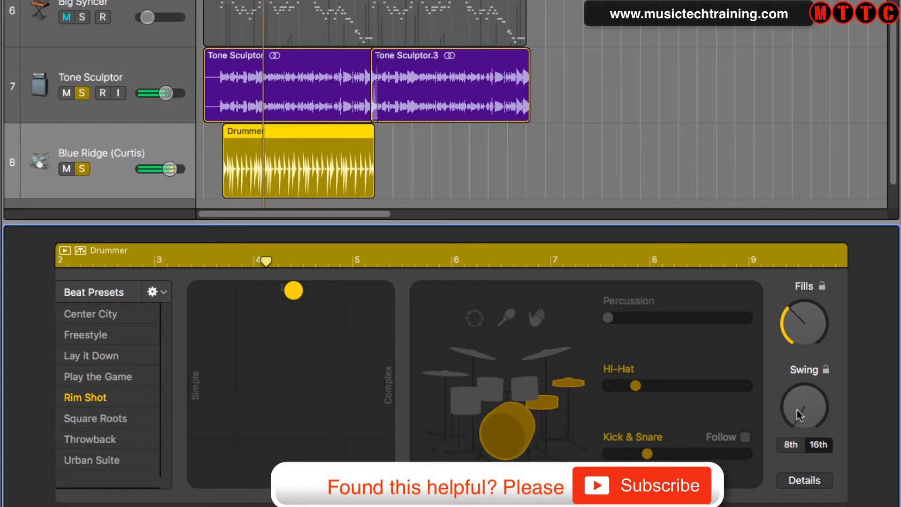
left_click_drag(797, 409, 790, 351)
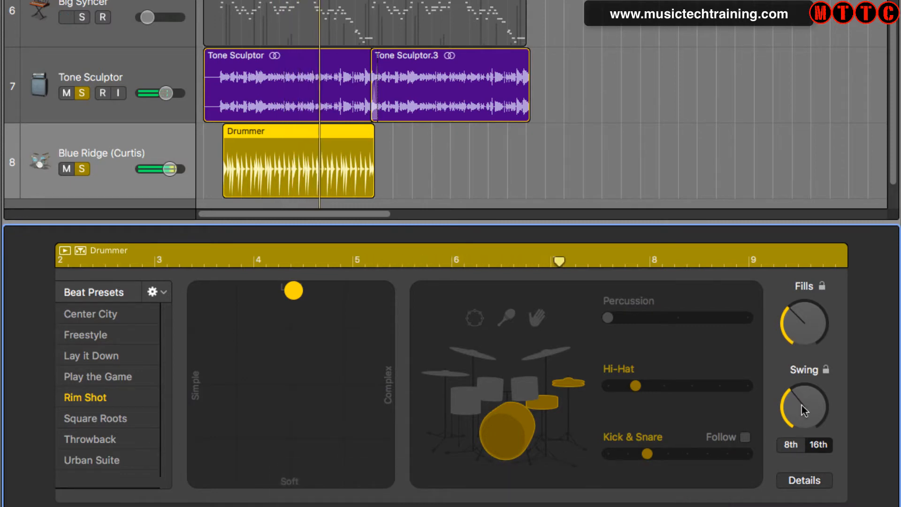
left_click_drag(802, 405, 788, 360)
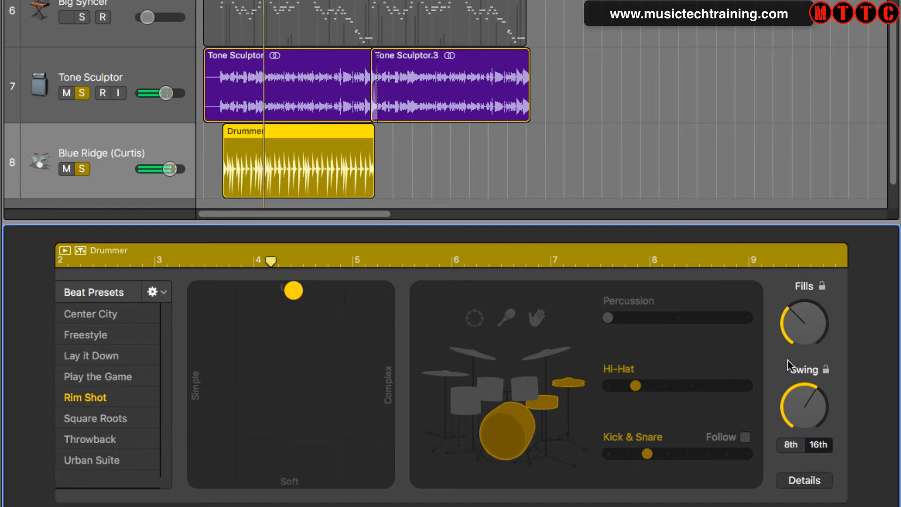
left_click_drag(795, 430, 795, 444)
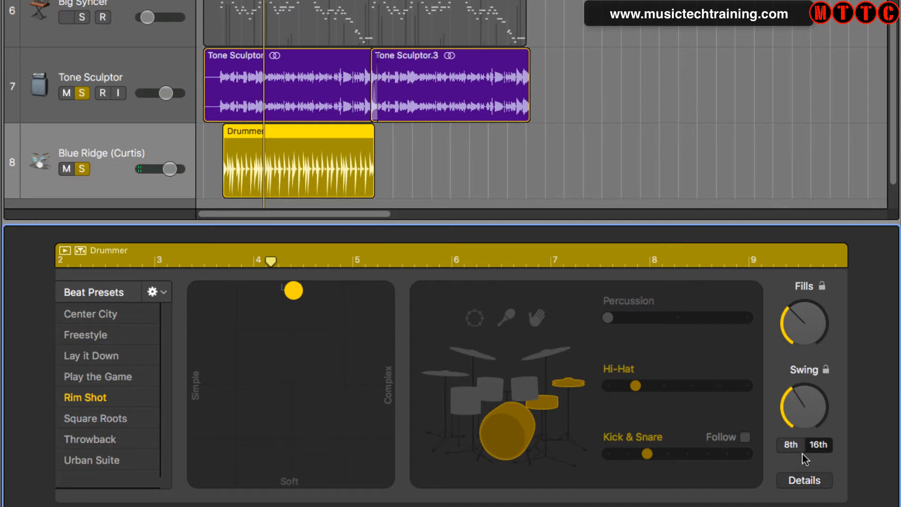
- Examine the drummer's feel, ghost note and hi-hat details, and compare 8th with 16th swing, returning to 16th
left_click(803, 481)
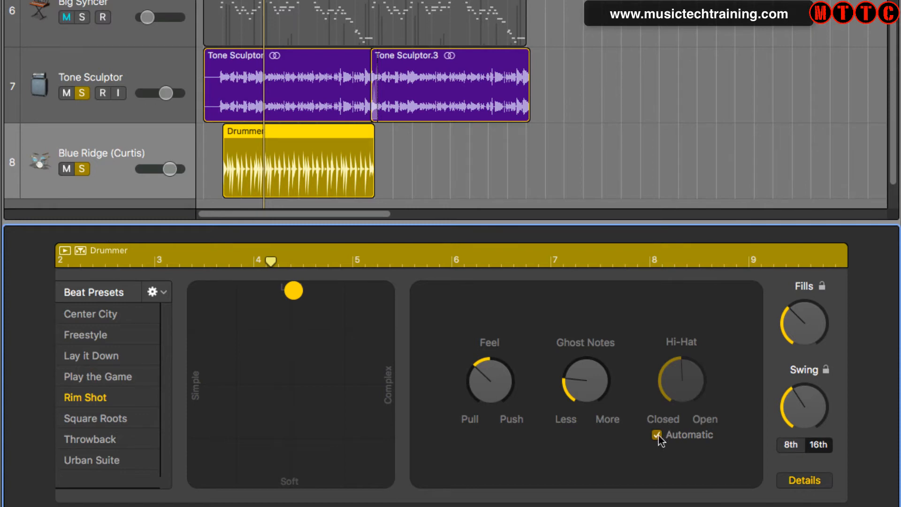
left_click(804, 480)
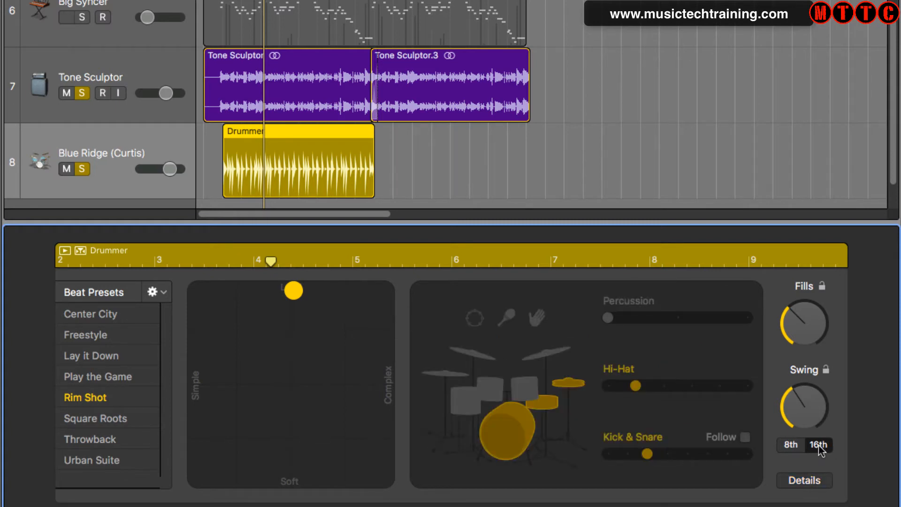
left_click(791, 444)
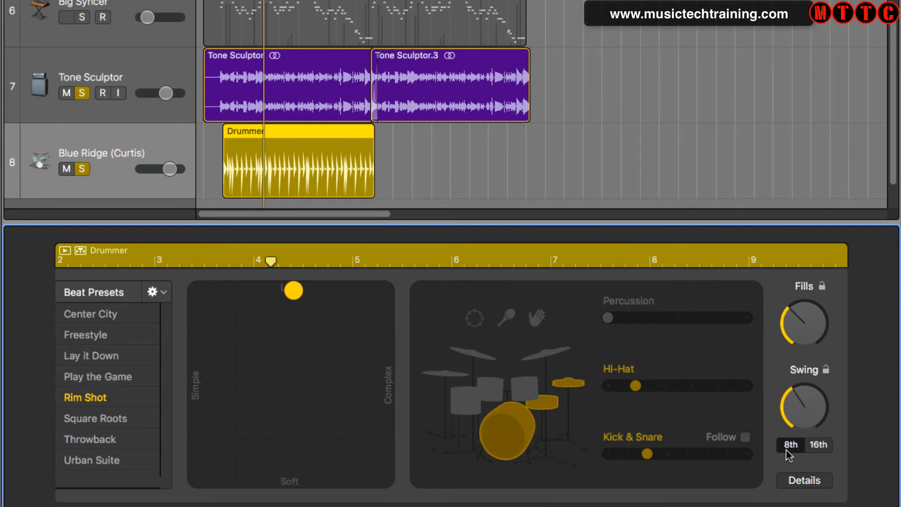
key("space")
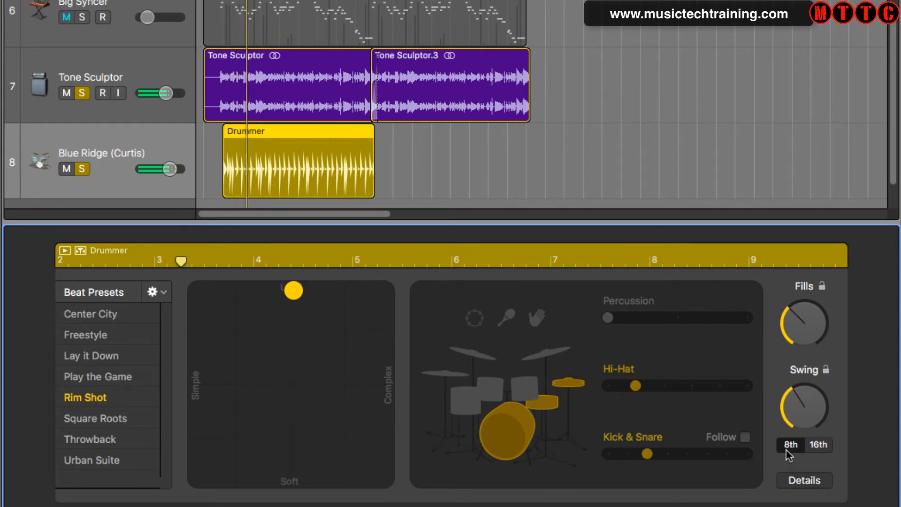
left_click(823, 446)
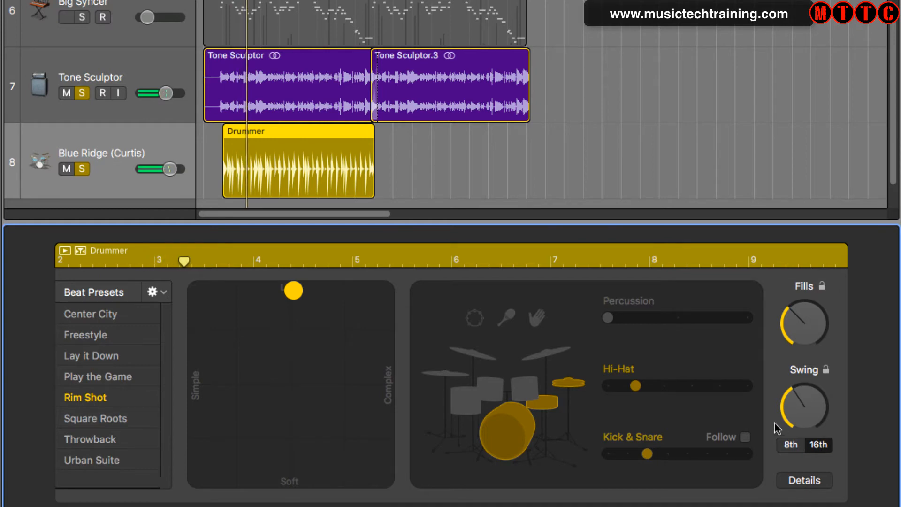
- Audition the tambourine and shaker percussion in the drum pattern, and settle on handclaps
left_click(473, 321)
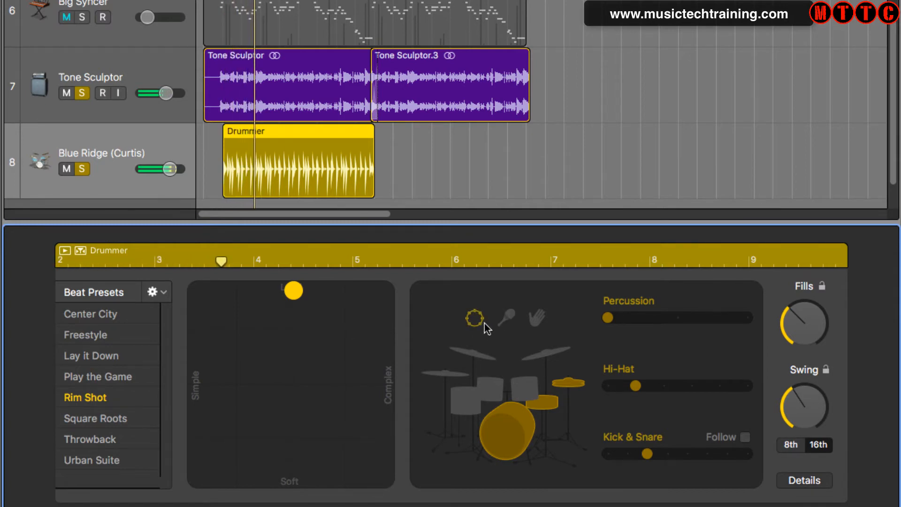
left_click(511, 318)
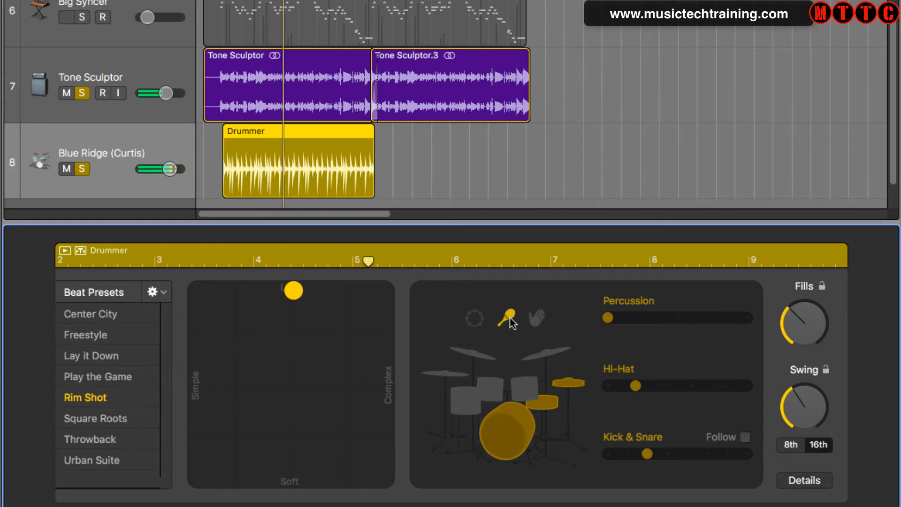
left_click(535, 320)
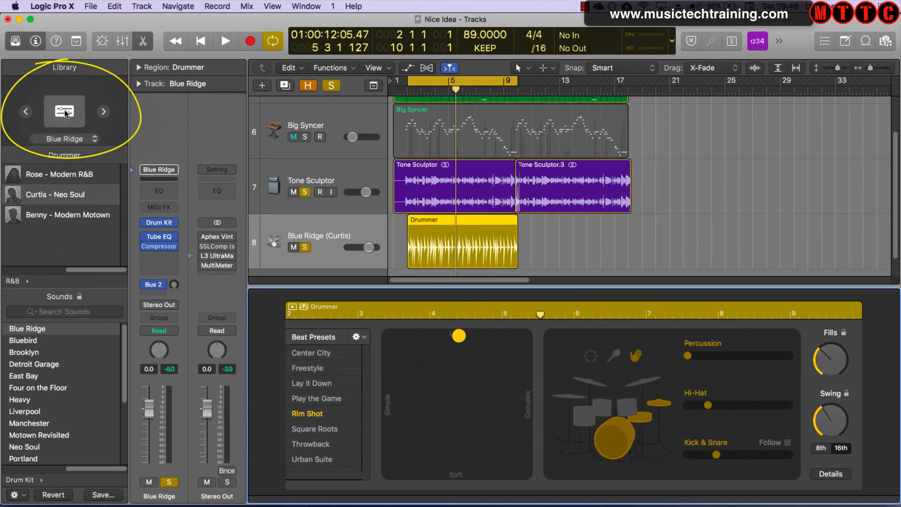
- Open Drum Kit Designer for the Blue Ridge kit, select the kick drum and show the Blue Ridge kick's details
left_click(66, 113)
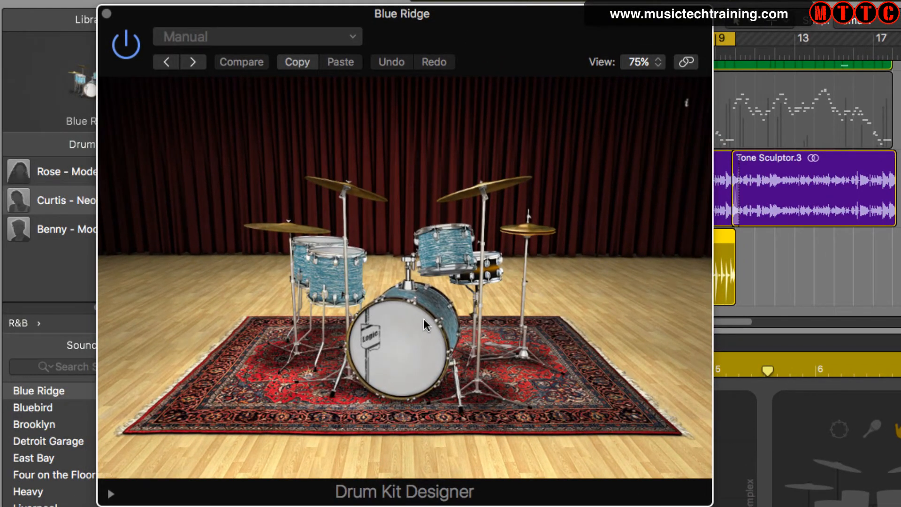
left_click(403, 329)
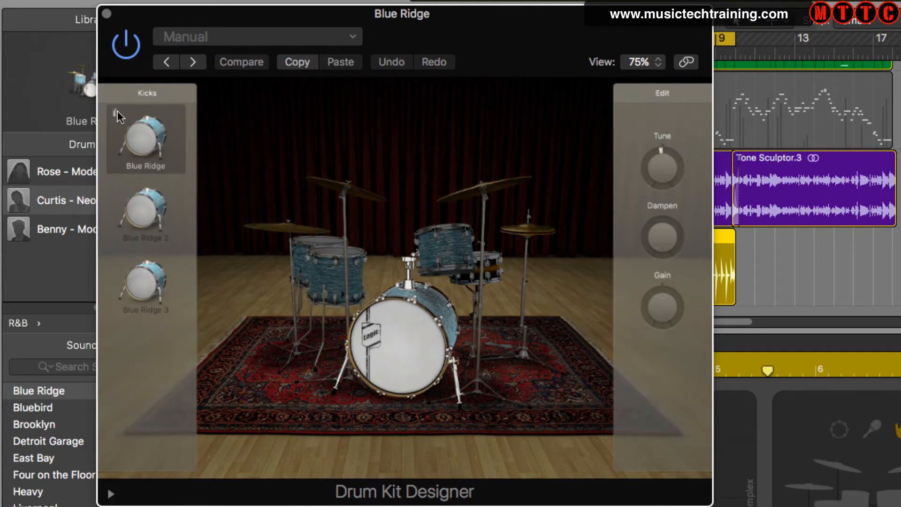
left_click(114, 113)
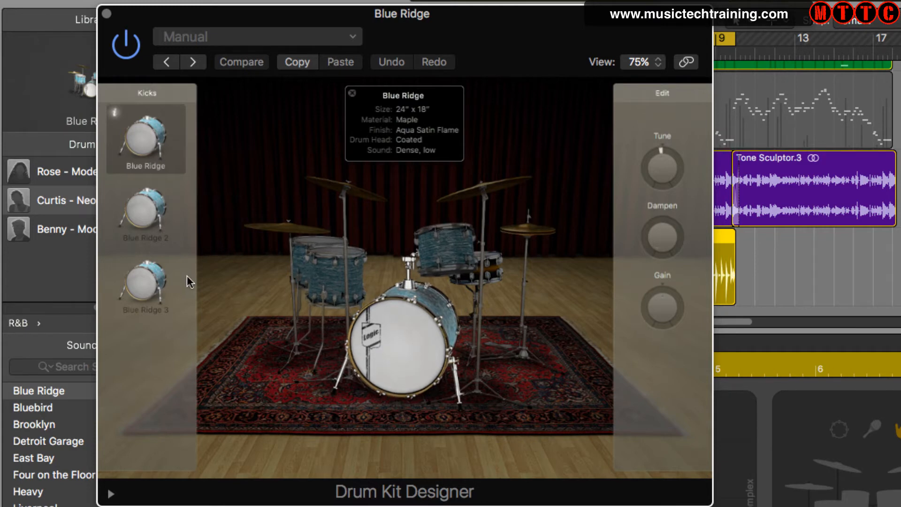
- Compare the Blue Ridge 2 and Blue Ridge 3 kicks, return to Blue Ridge and check its Tune, Dampen and Gain settings
left_click(148, 208)
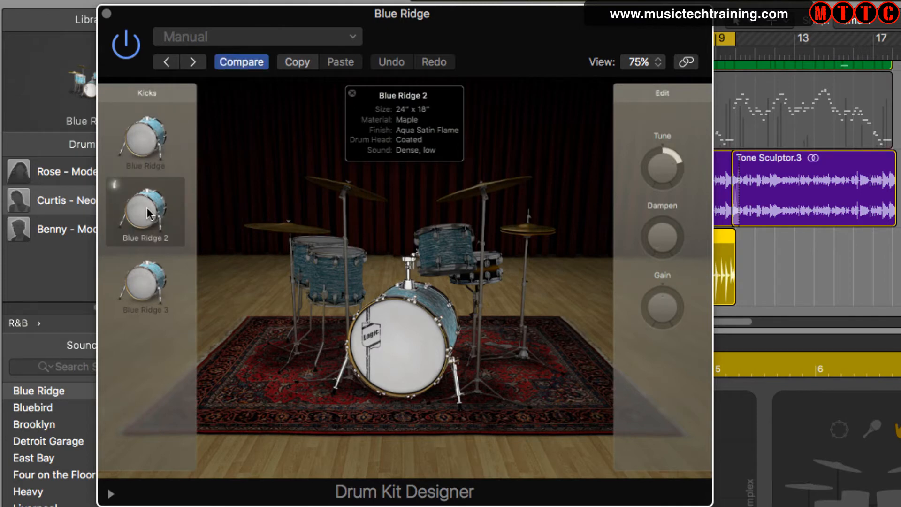
left_click(147, 280)
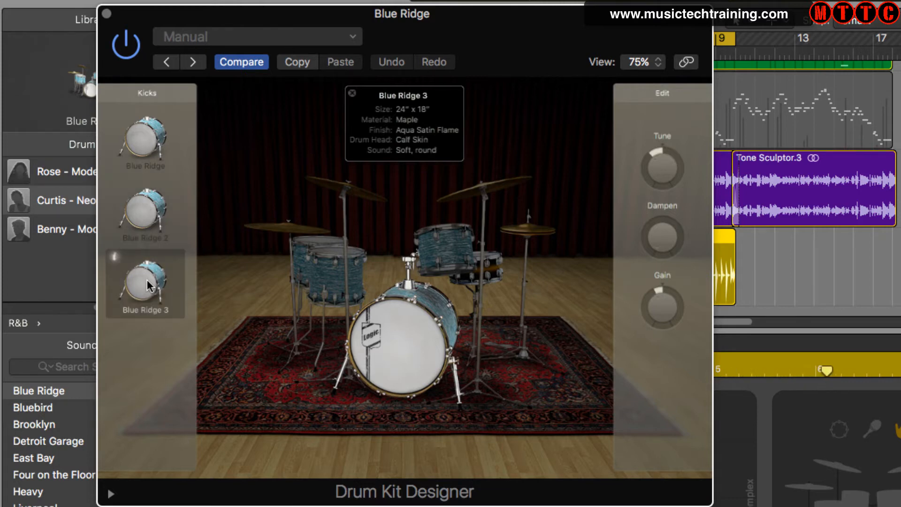
left_click(141, 143)
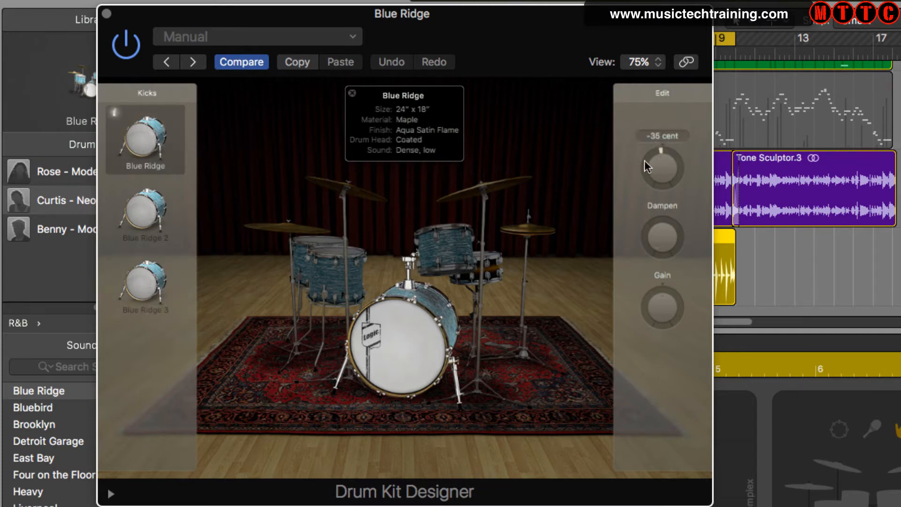
mouse_move(662, 240)
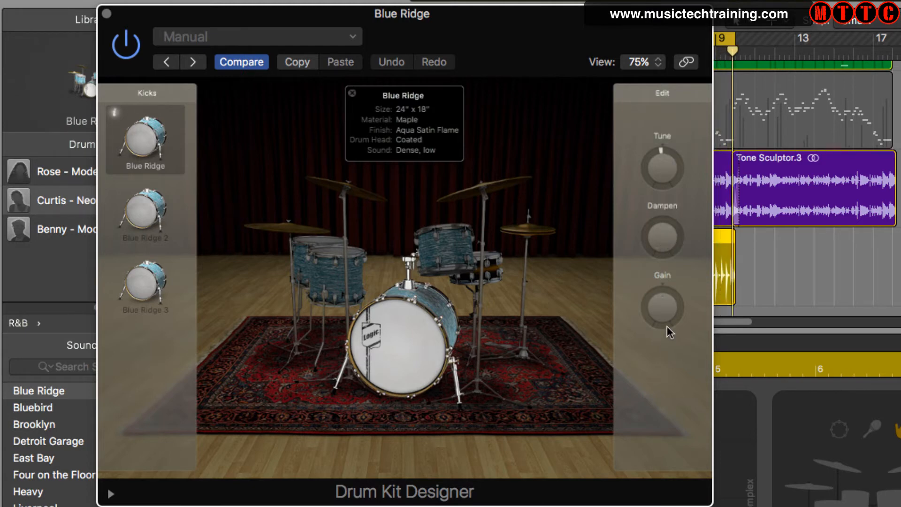
mouse_move(668, 309)
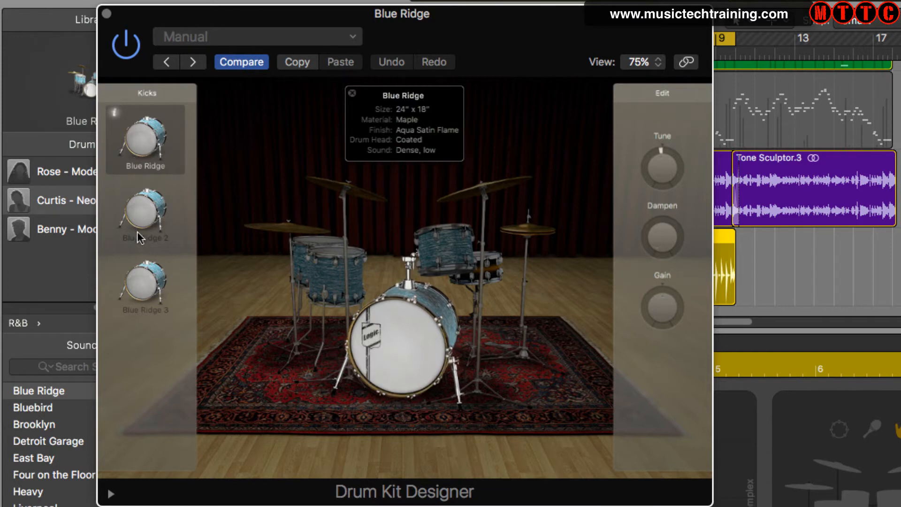
- Compare the Blue Ridge 2 and Blue Ridge 3 snares, trying 100% Dampen on Blue Ridge 2, return to Blue Ridge and close Drum Kit Designer
left_click(493, 264)
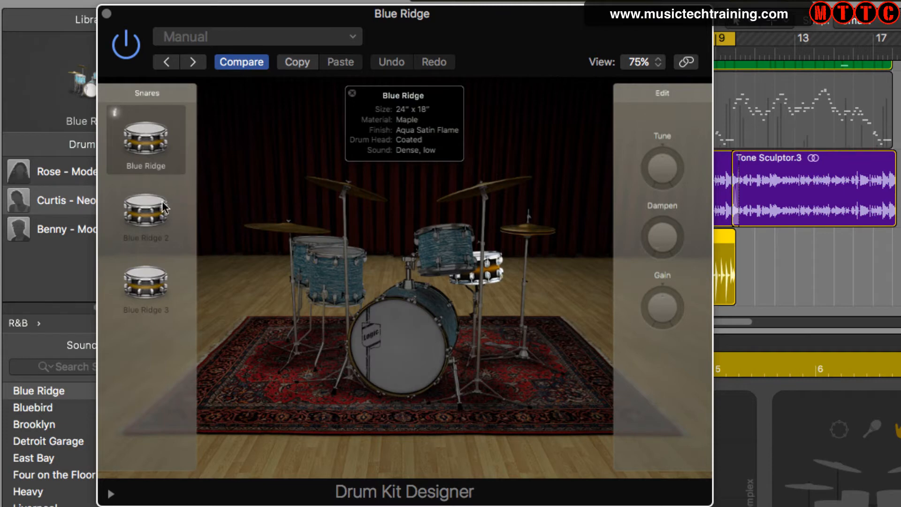
left_click(146, 211)
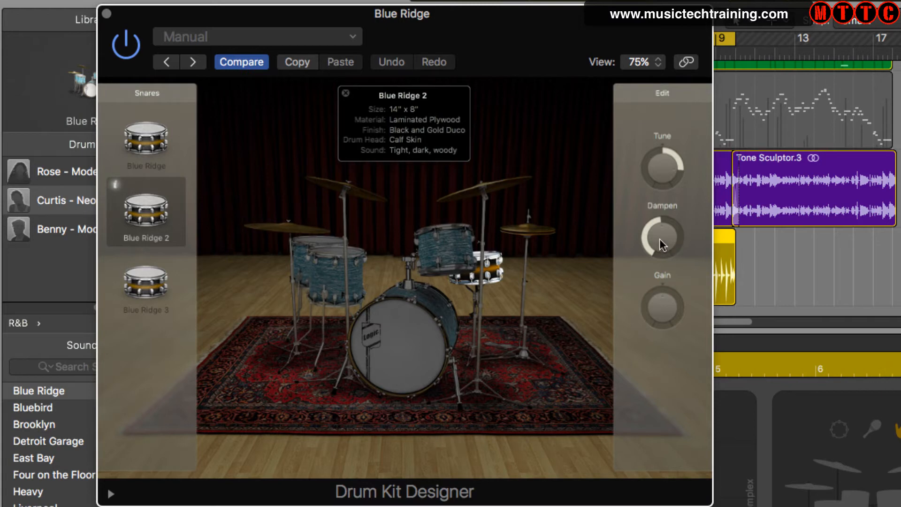
left_click_drag(656, 230, 640, 129)
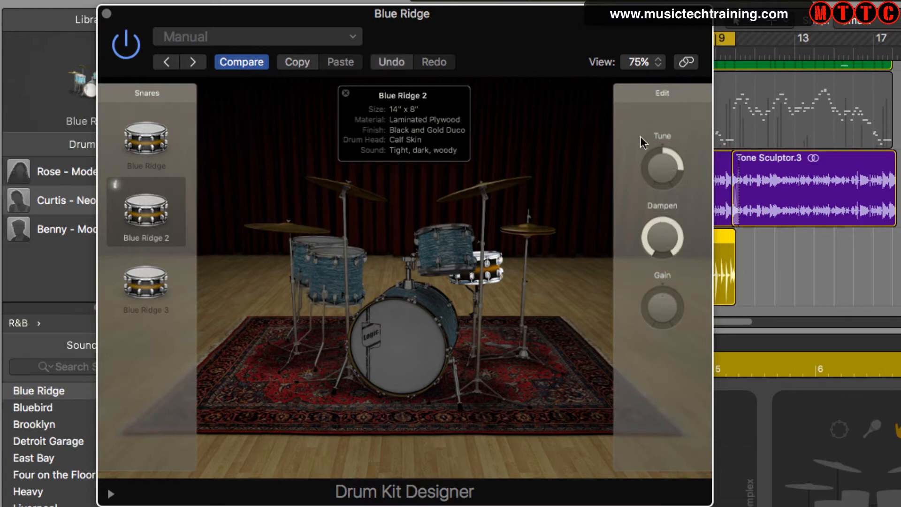
mouse_move(666, 230)
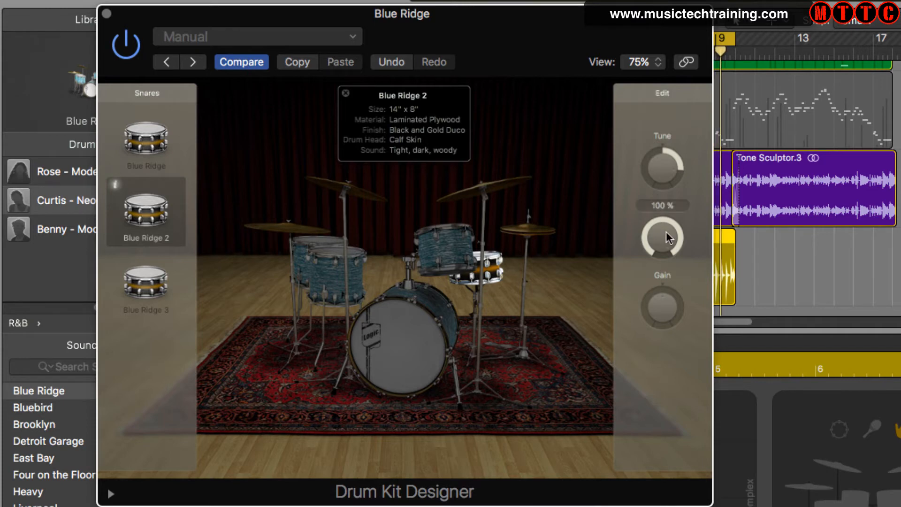
left_click(155, 285)
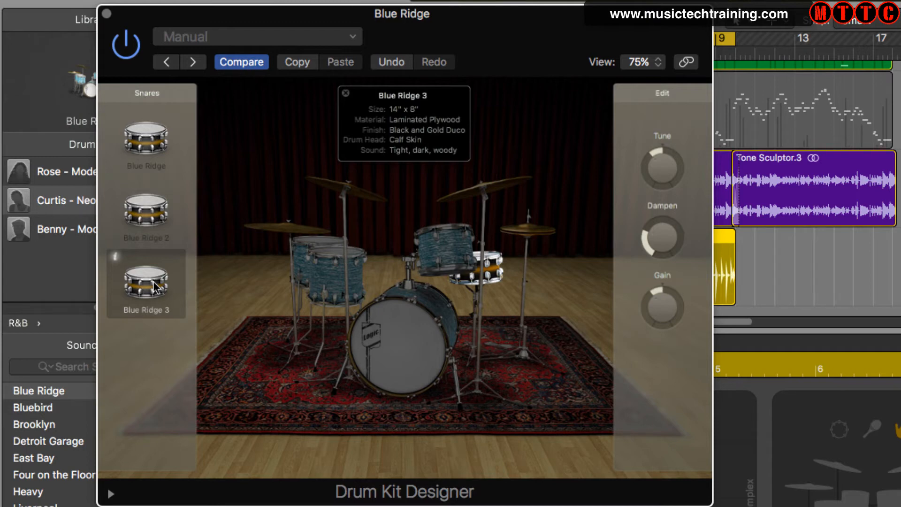
left_click(147, 133)
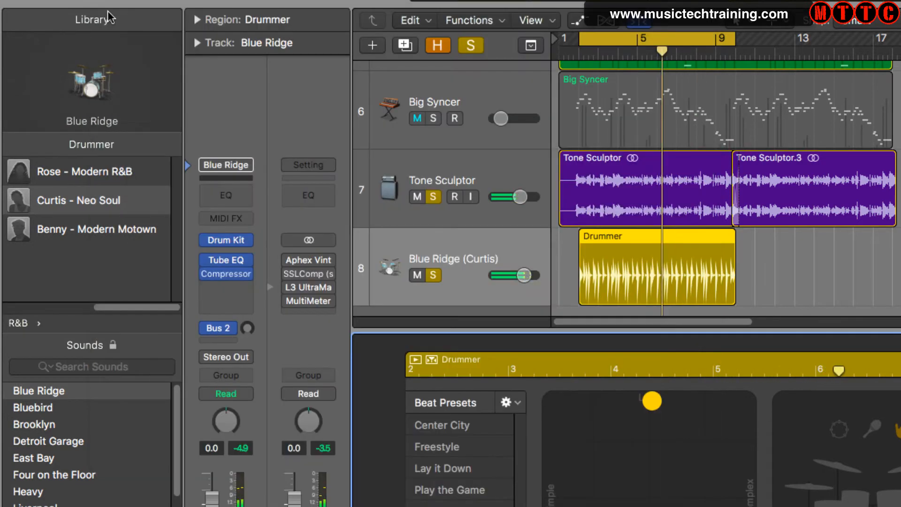
left_click(107, 12)
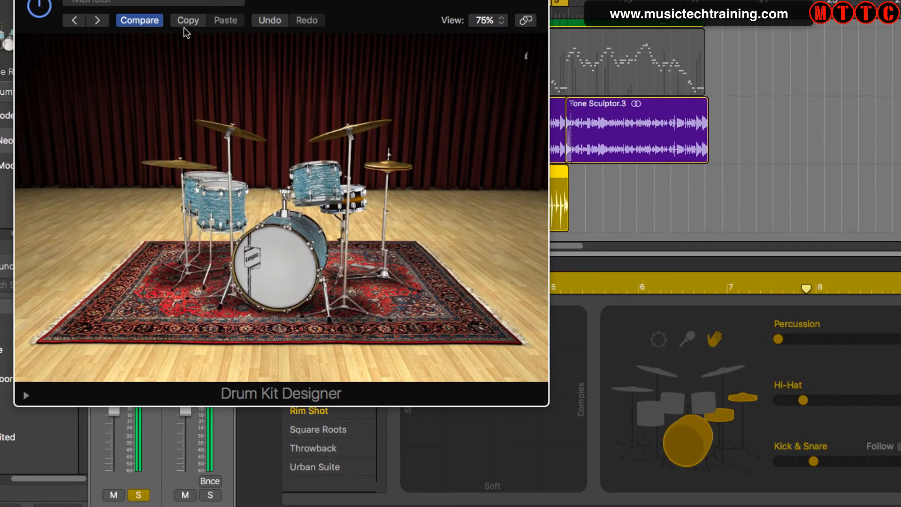
- Reveal the additional gain settings in Drum Kit Designer, audition louder claps and set the Claps Gain to -6 dB
left_click_drag(188, 0, 184, 0)
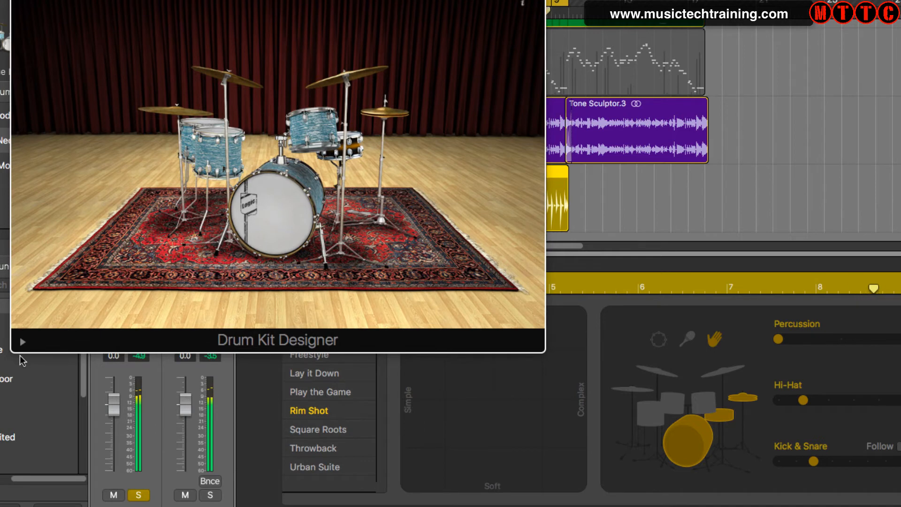
left_click(22, 343)
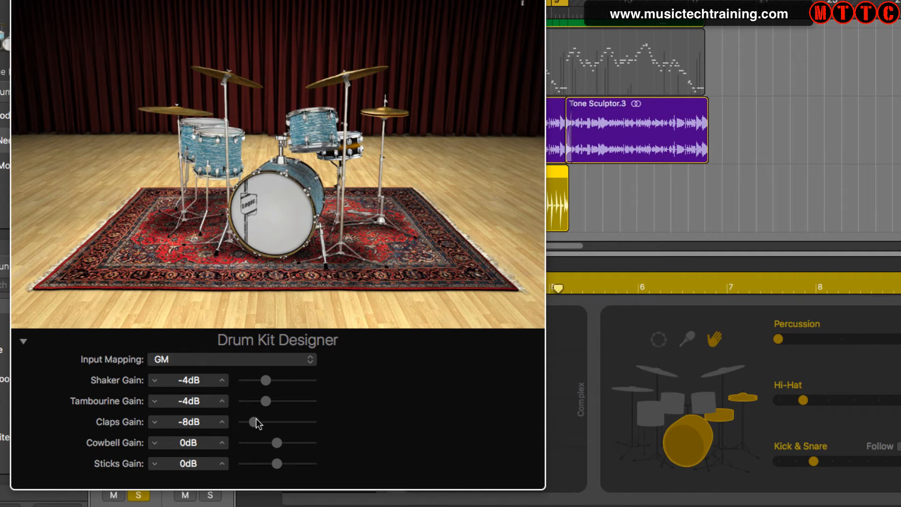
left_click_drag(255, 419, 297, 420)
left_click_drag(290, 420, 262, 421)
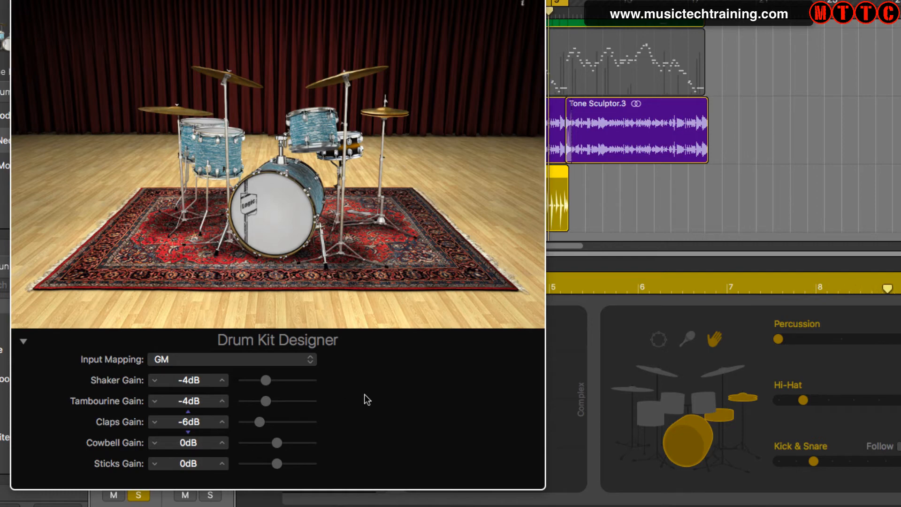
left_click(23, 341)
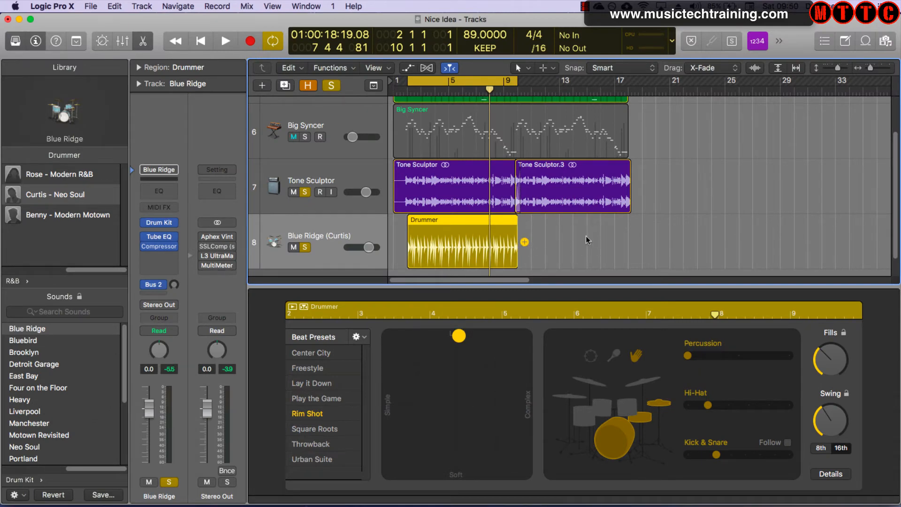
- Add a second Drummer region from bar 10 to bar 18, set the cycle range to it and open the Drummer editor
left_click(525, 242)
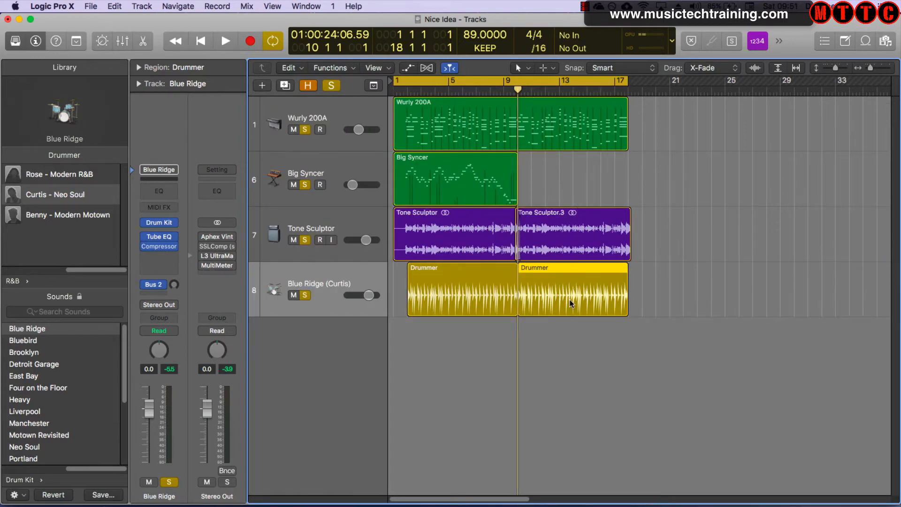
key("u")
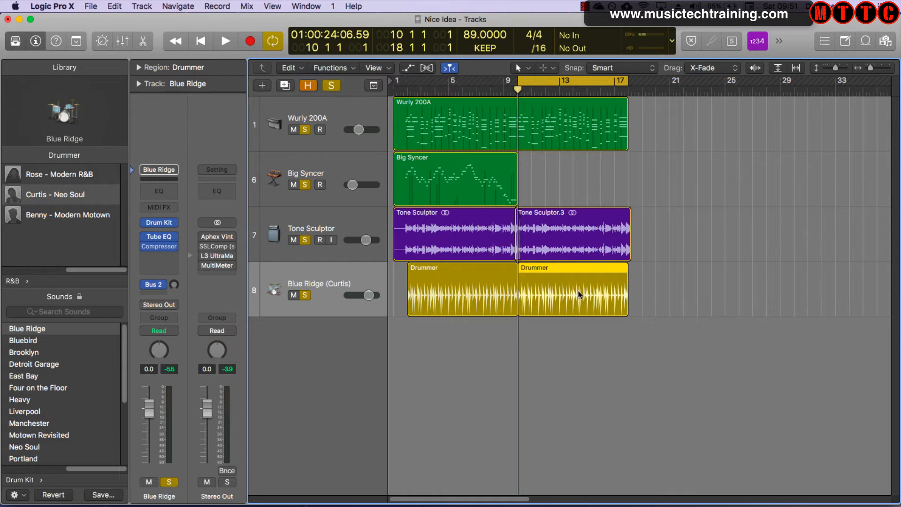
double_click(563, 286)
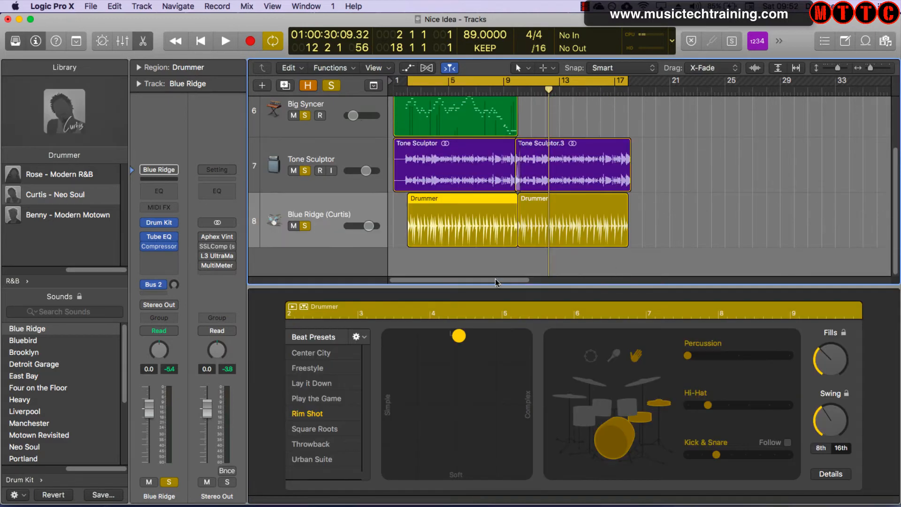
- Make the first Drummer region's pattern as loud and complex as possible, and the second region's pattern softer and as simple as possible
left_click_drag(459, 336, 531, 325)
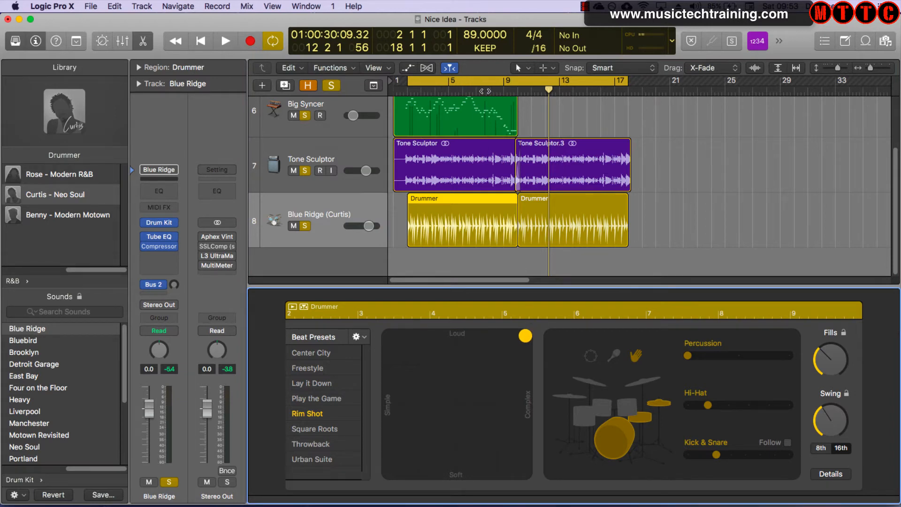
left_click(539, 223)
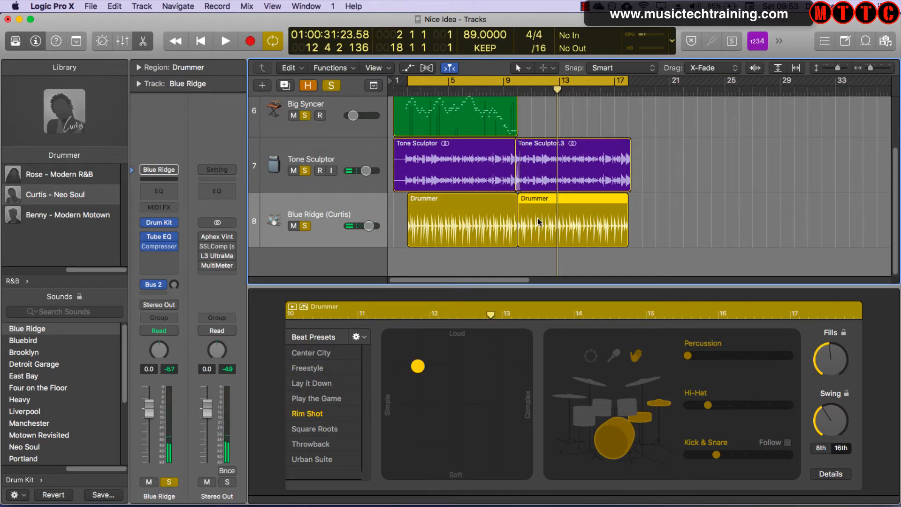
left_click_drag(418, 371, 382, 405)
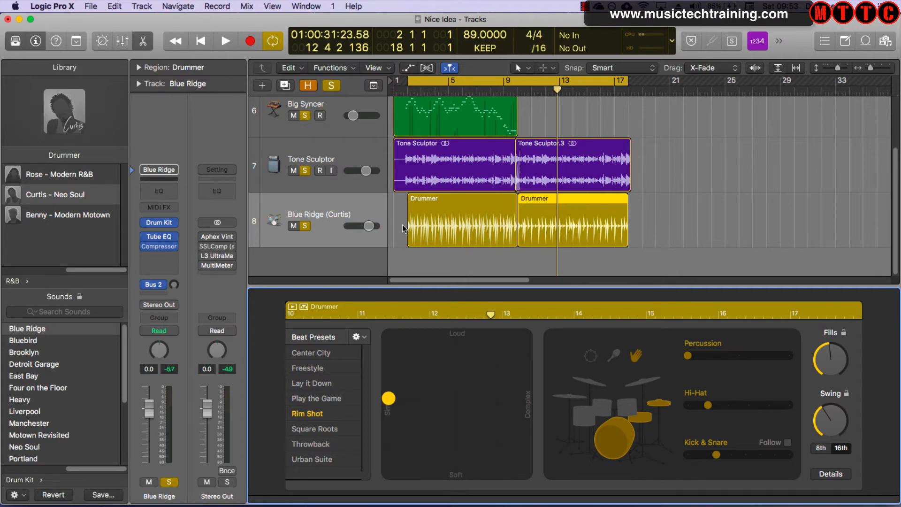
- Add a third Drummer region after the second, shorten it to one bar and move it to bar 1 as an intro
left_click(582, 226)
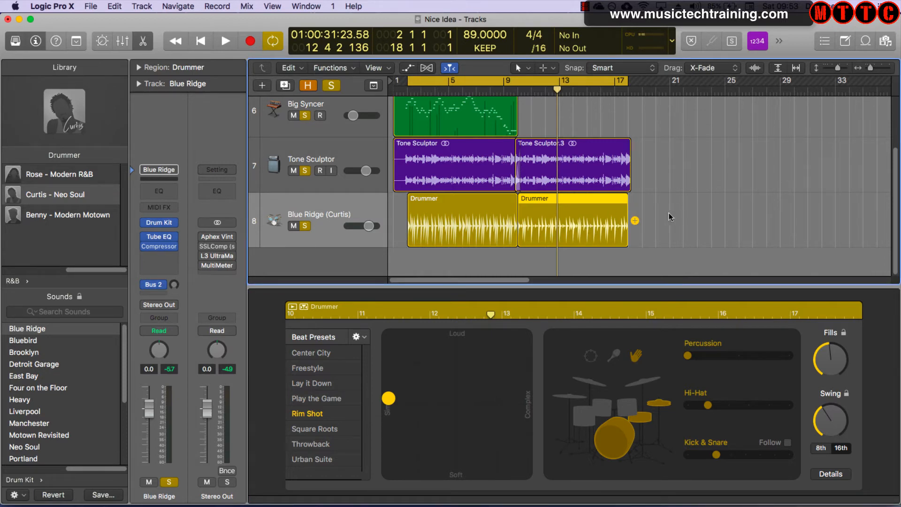
left_click(635, 220)
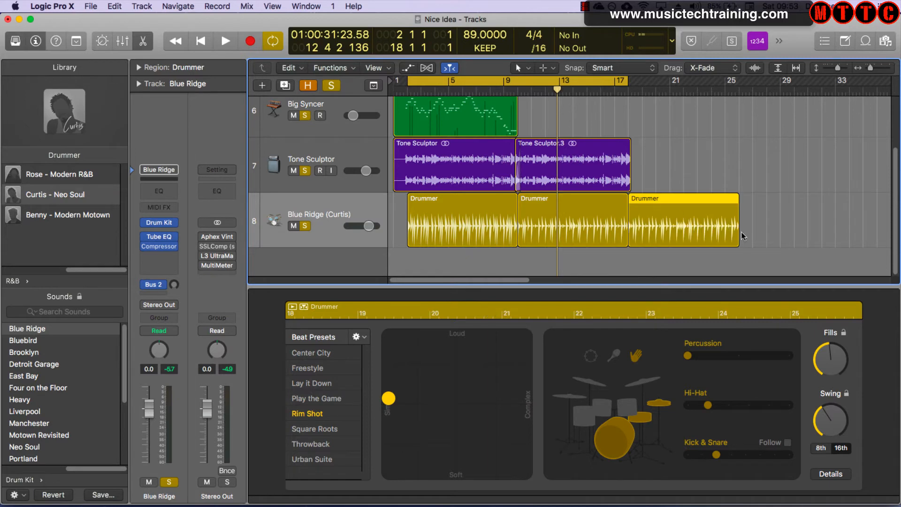
left_click_drag(737, 239, 395, 199)
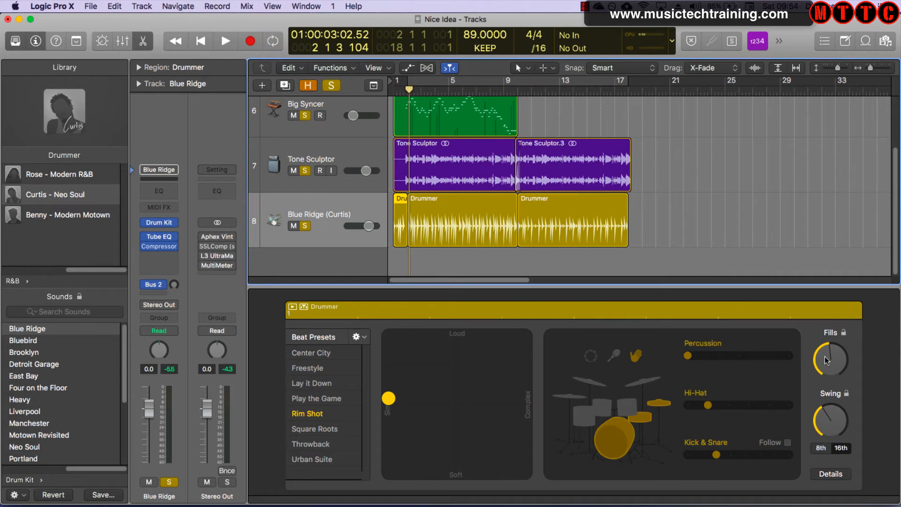
- Turn the intro region into a loud, complex tom fill by raising Fills, removing kick and handclaps, and replacing the hi-hat with toms
left_click_drag(821, 363, 822, 335)
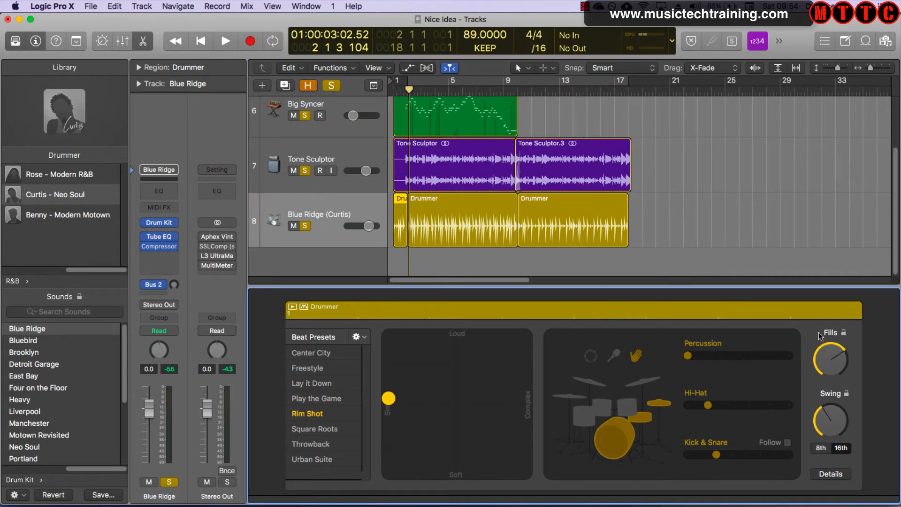
left_click(400, 220)
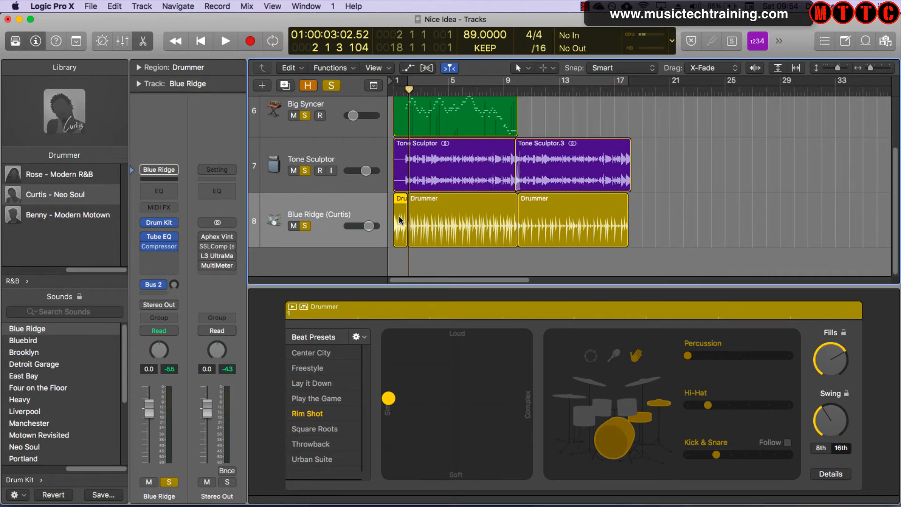
left_click(608, 446)
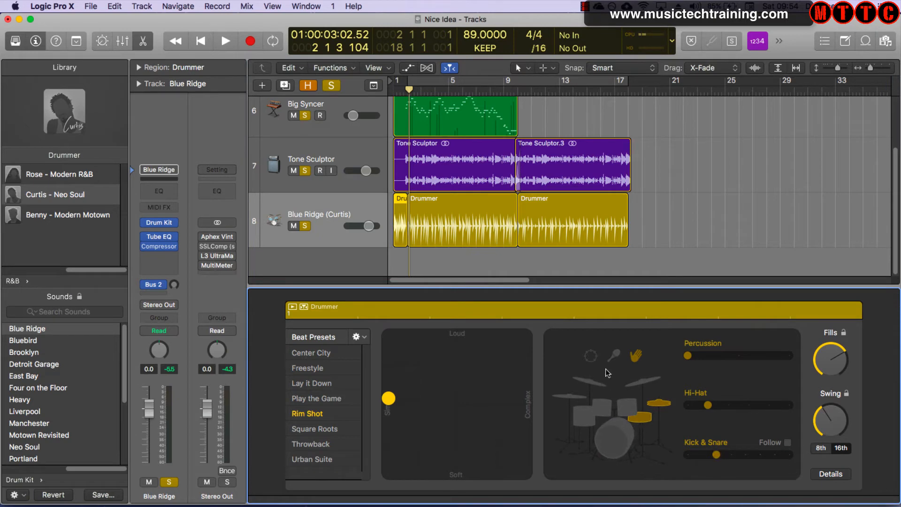
left_click(635, 358)
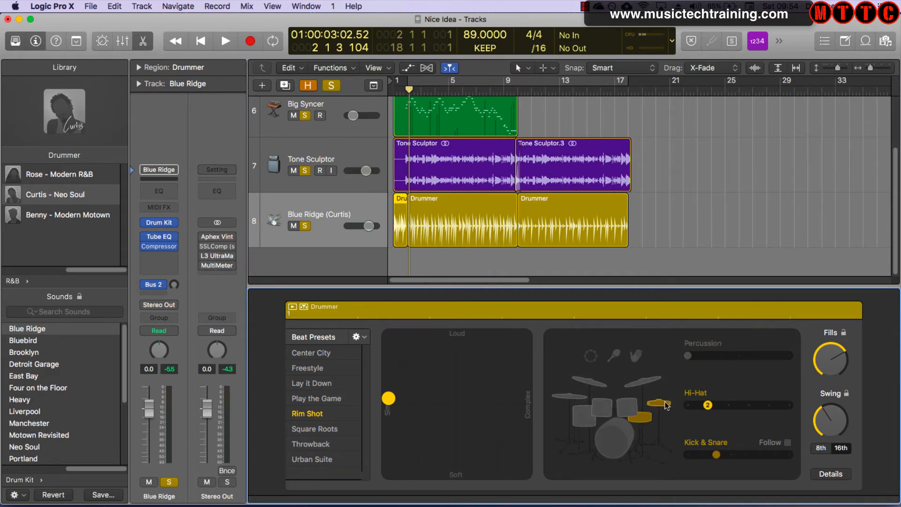
left_click(582, 411)
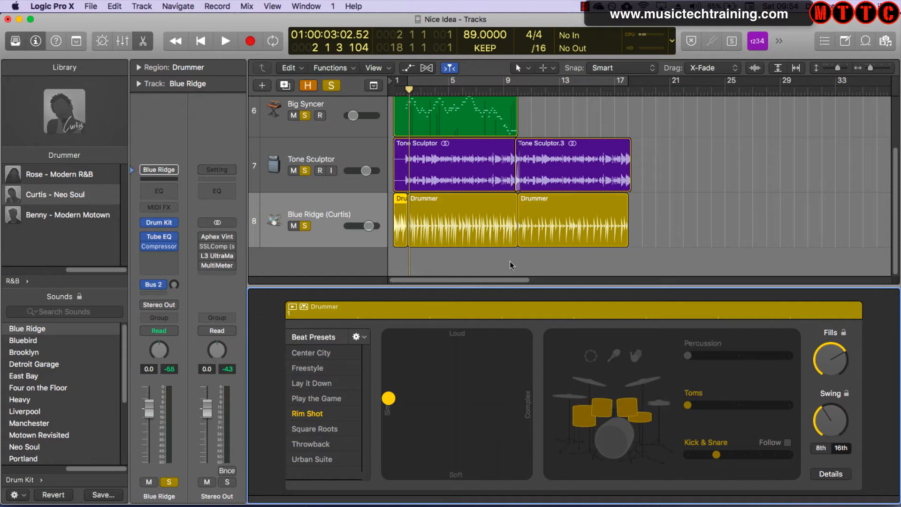
left_click(525, 335)
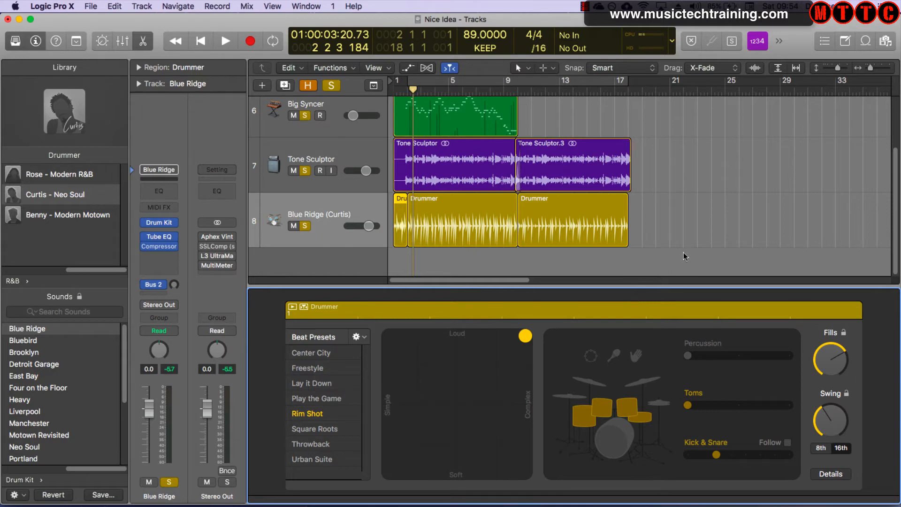
- Play the arrangement from the start to audition the one-bar drum intro, stop playback and deselect the region
key("Return")
key("space")
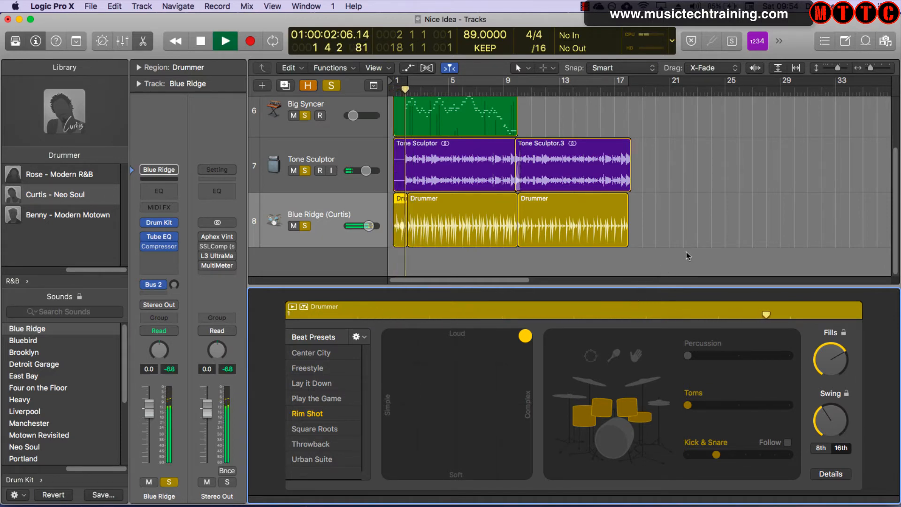
key("space")
left_click(689, 256)
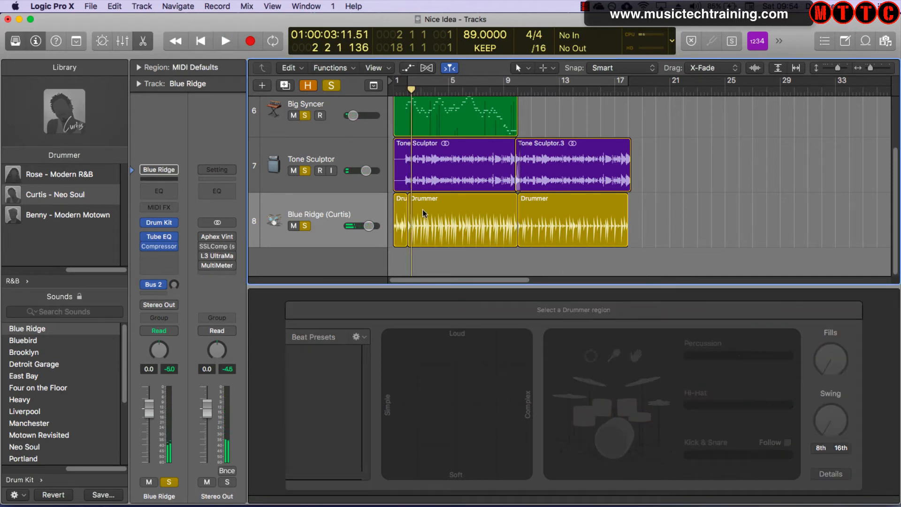
- Select all the Drummer regions and examine the Blue Ridge track's mix, compression, effects and EQ Smart Controls
left_click(399, 219)
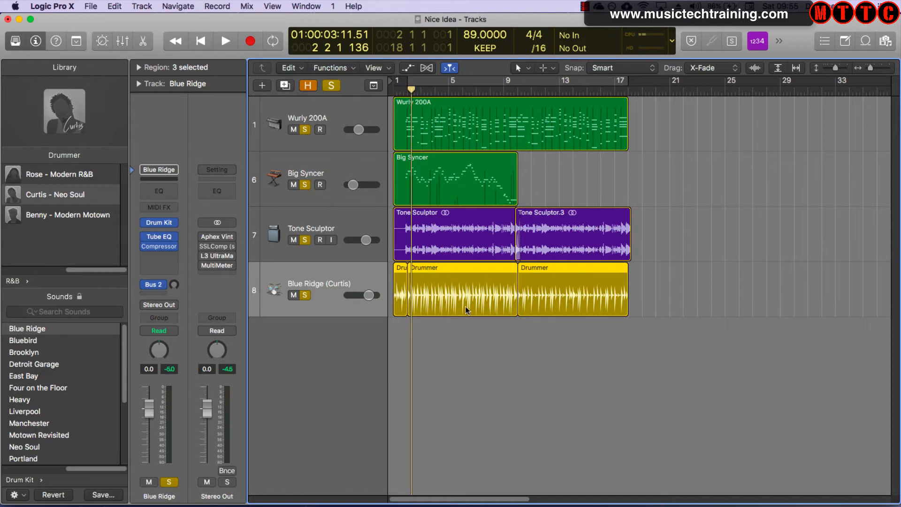
left_click(454, 362)
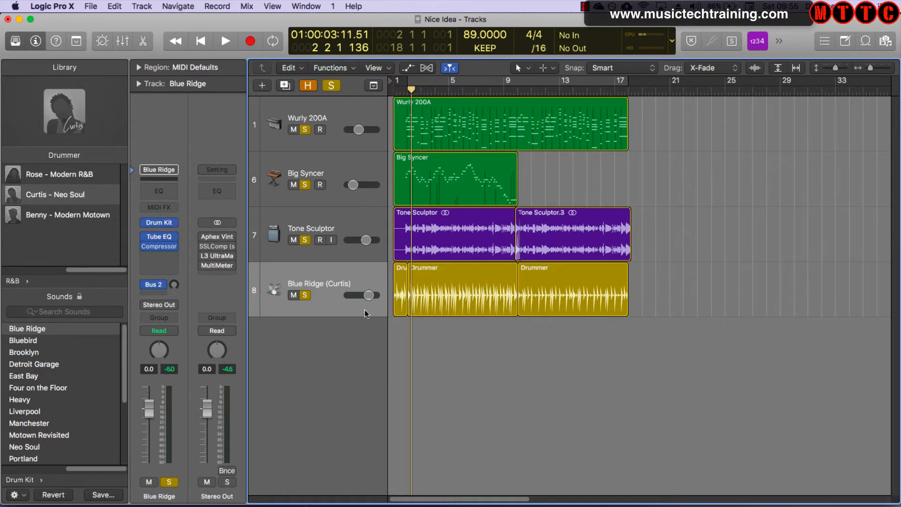
left_click(345, 272)
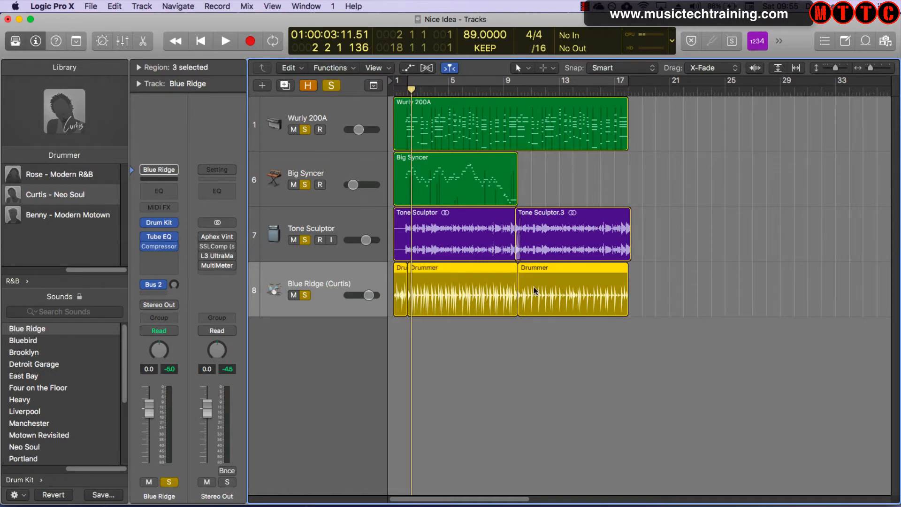
left_click(102, 41)
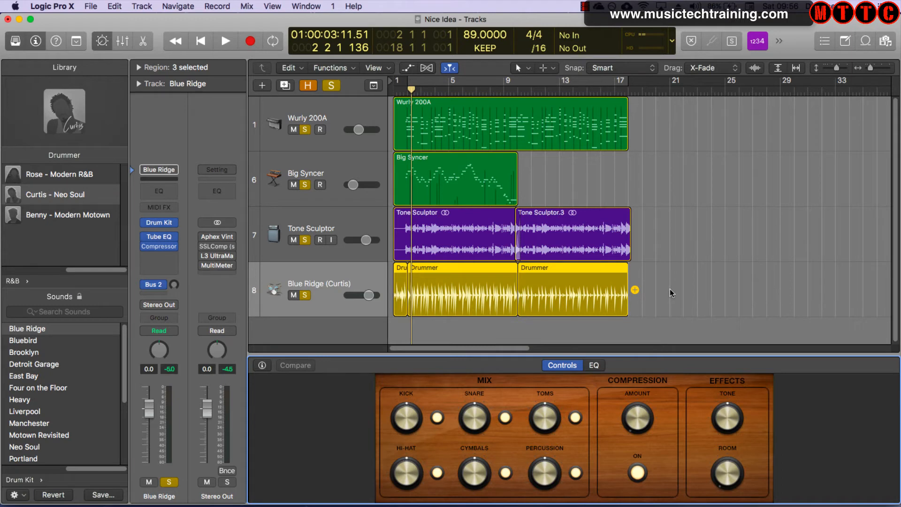
left_click(594, 365)
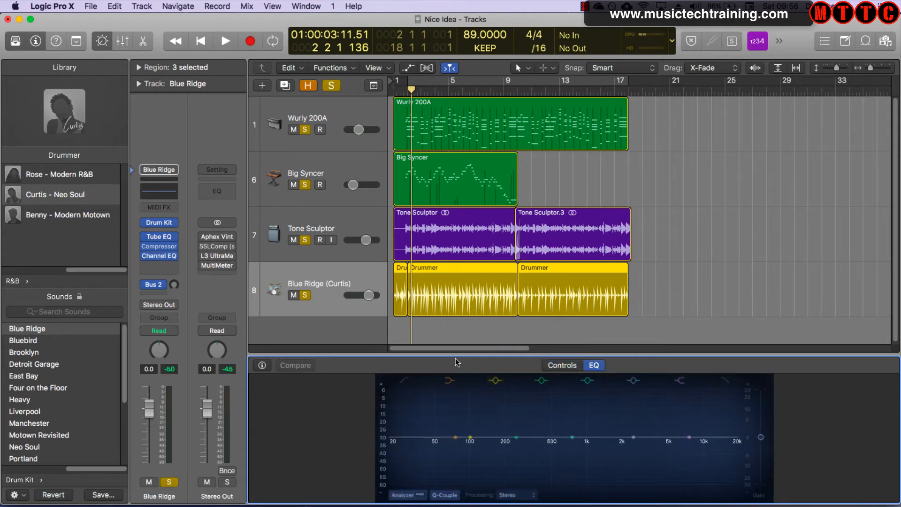
left_click(559, 366)
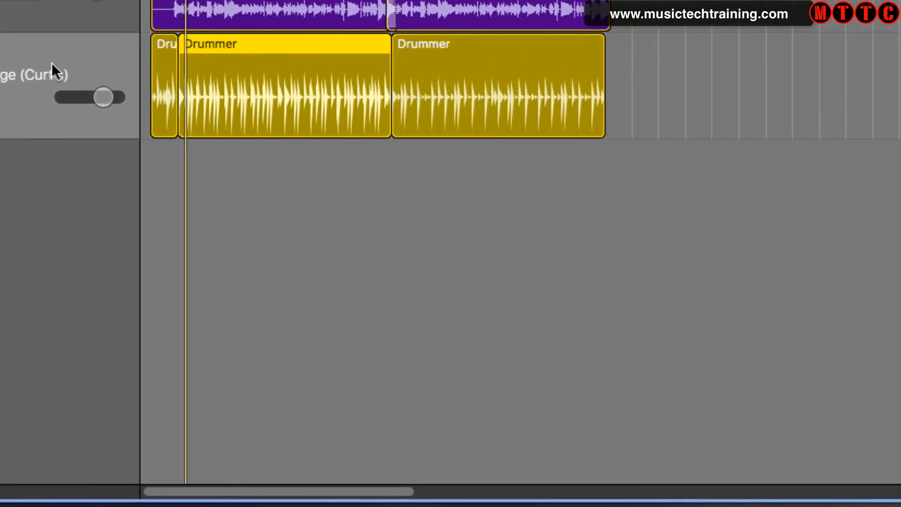
- Create a new track with duplicate settings of the Blue Ridge track and copy the bar 2 Drummer region onto it
right_click(51, 63)
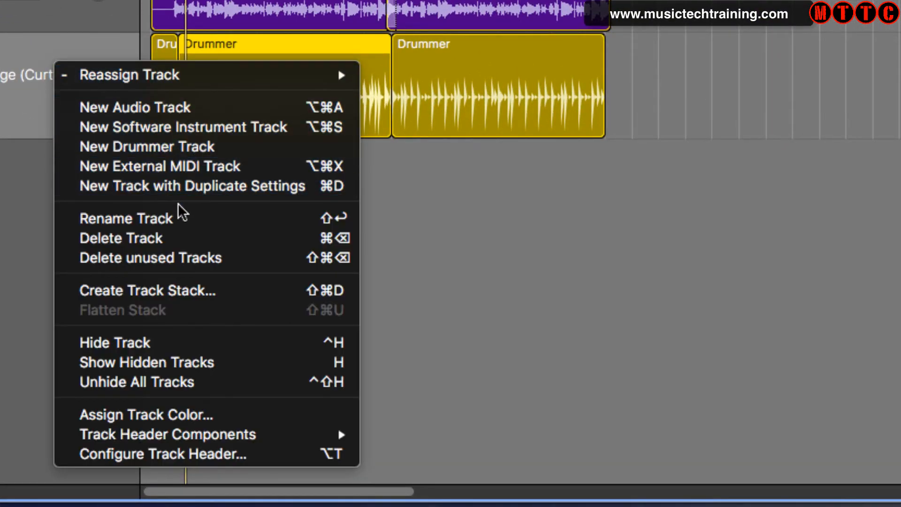
left_click(203, 187)
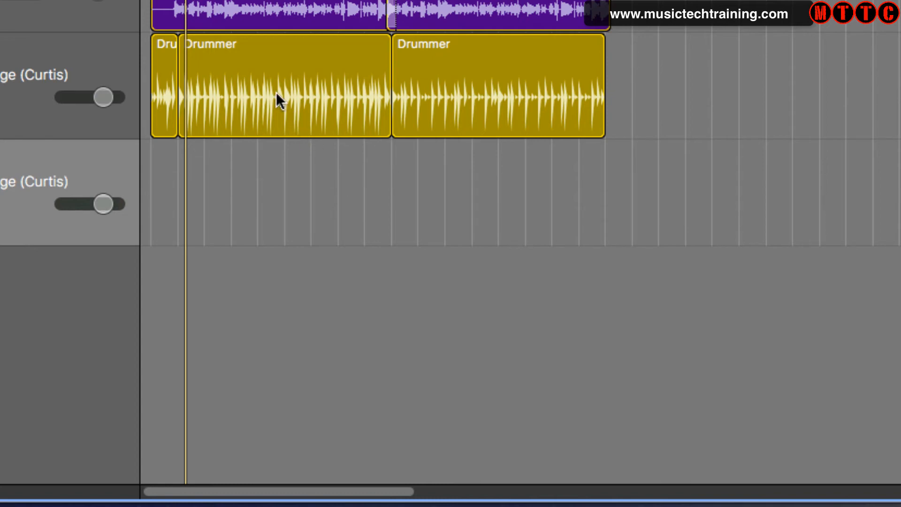
left_click_drag(276, 93, 278, 165)
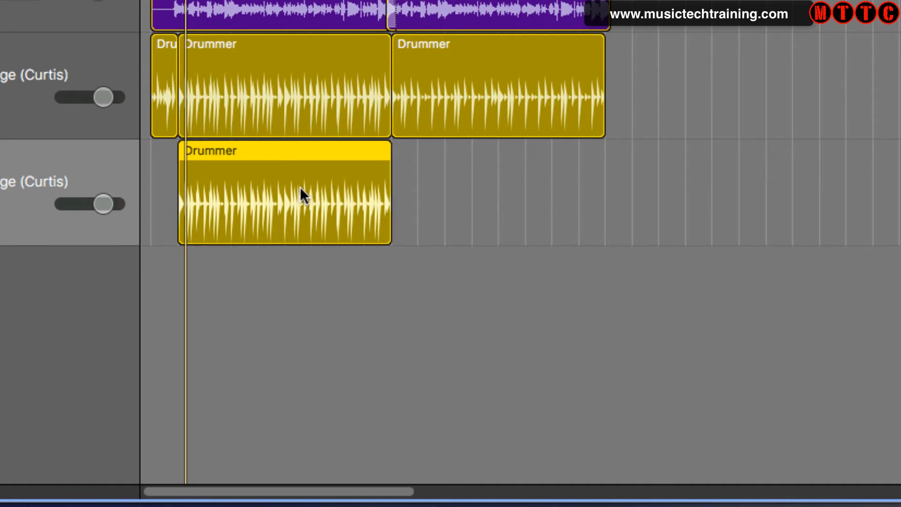
- Convert the copied Drummer region on the duplicate Blue Ridge track to a MIDI region
right_click(278, 175)
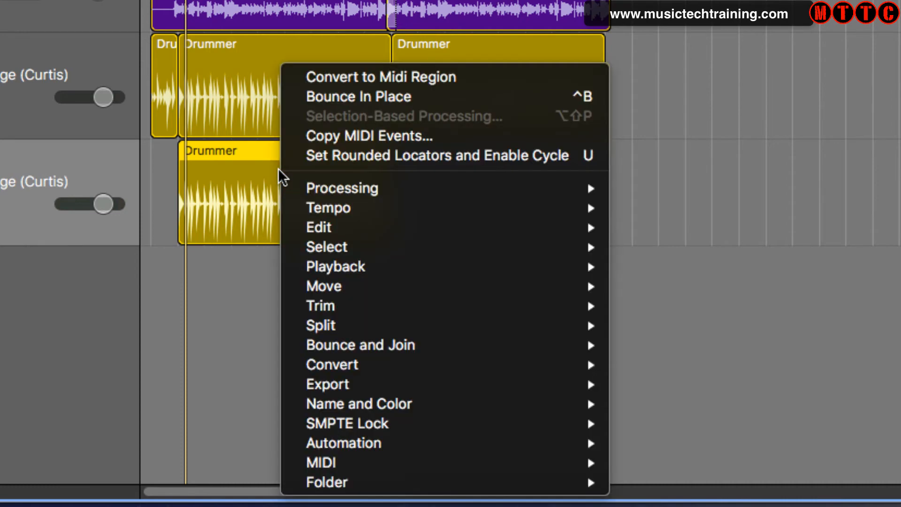
mouse_move(407, 310)
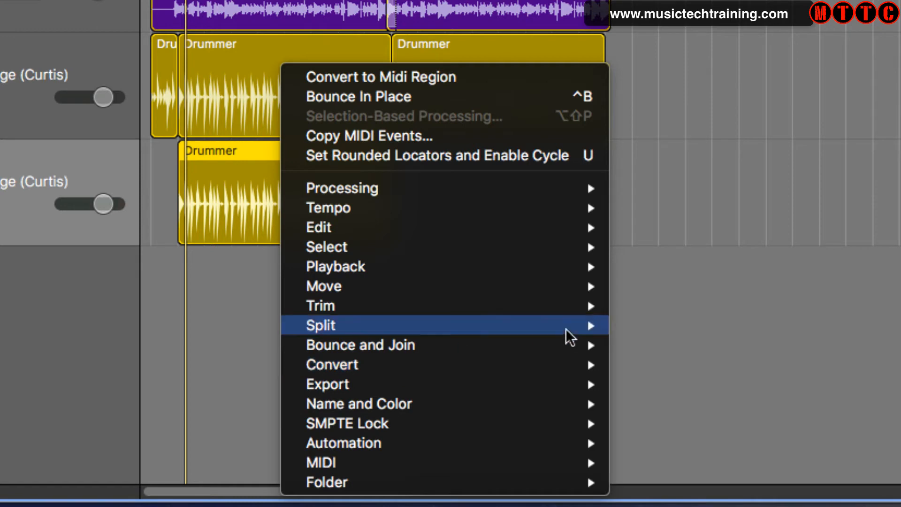
mouse_move(535, 366)
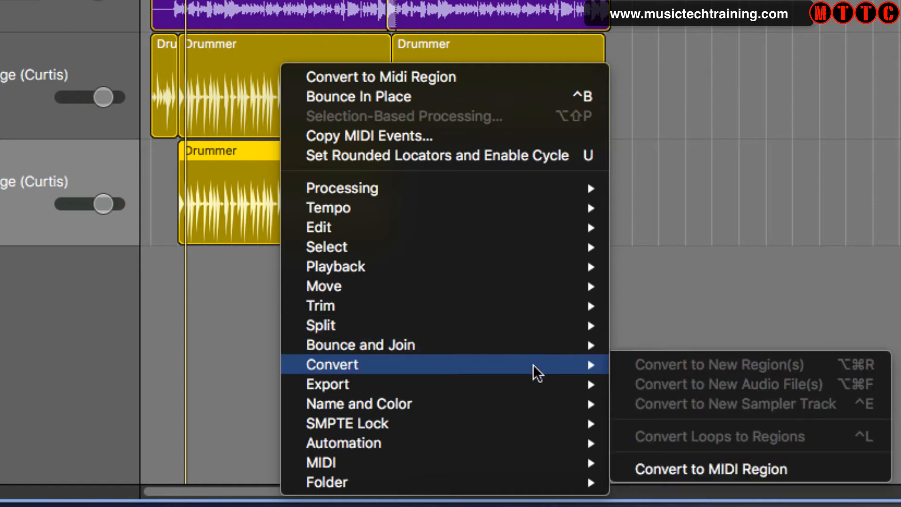
left_click(675, 468)
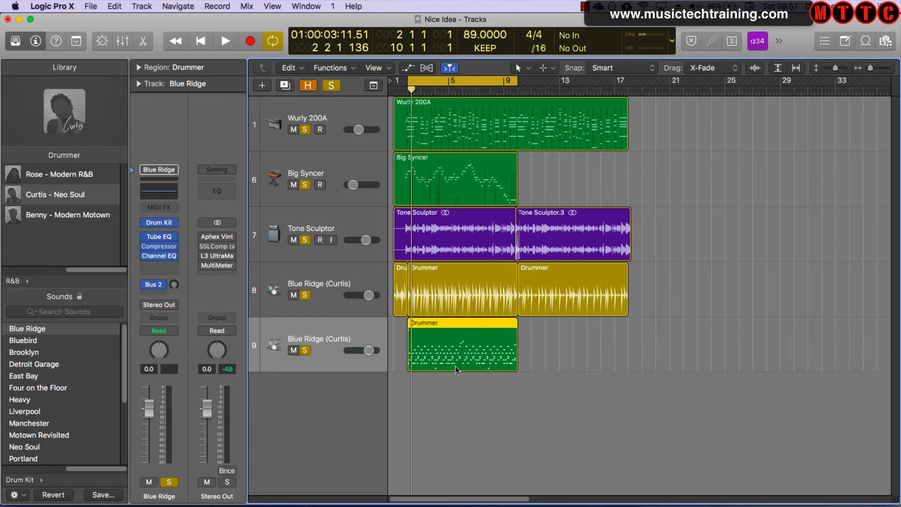
- Mute the original Blue Ridge track and audition the converted MIDI region with its notes open in the Piano Roll
left_click(296, 294)
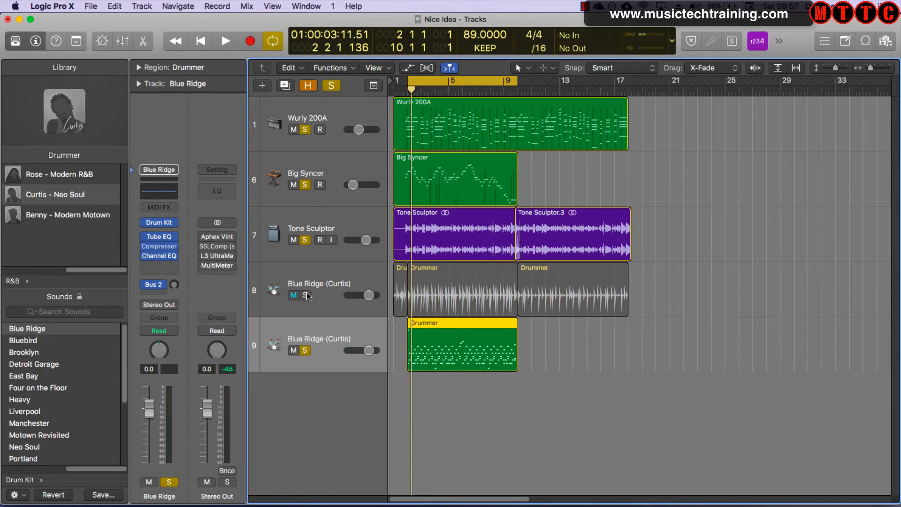
key("space")
key("p")
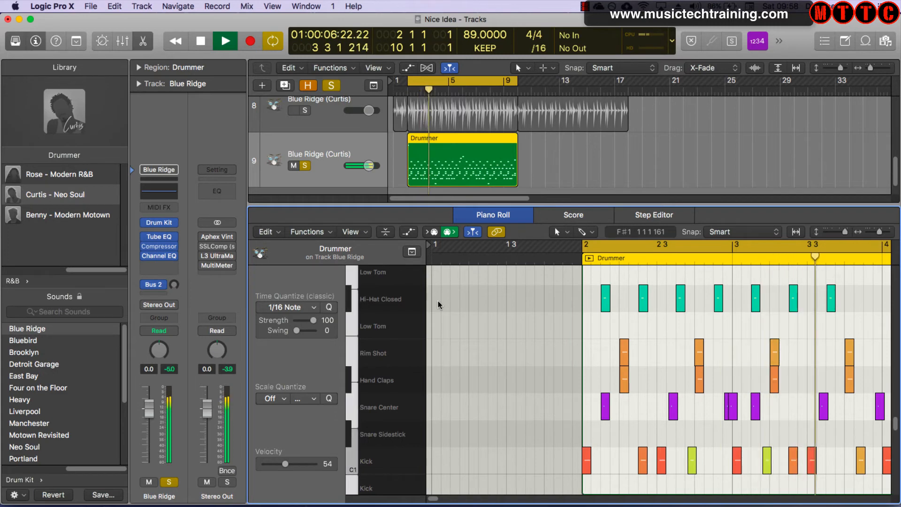
key("space")
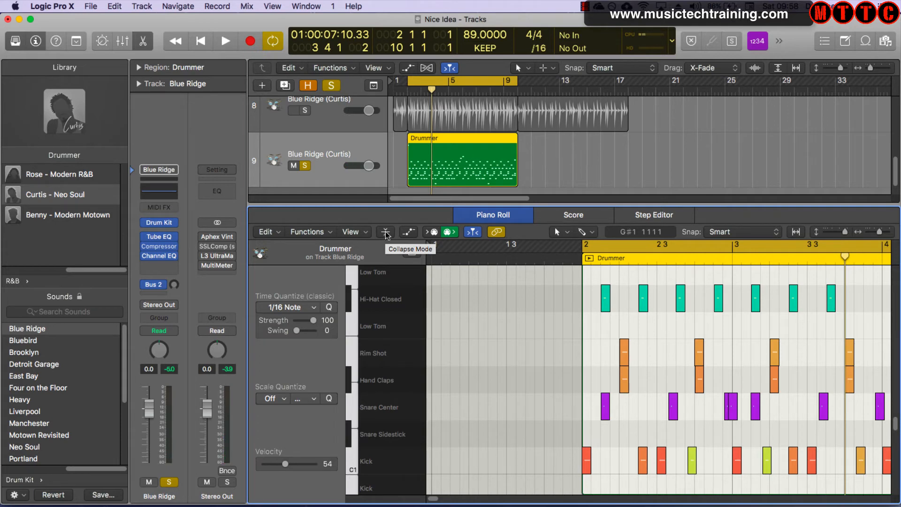
- Collapse the Piano Roll to the used drum notes and delete every note except the kicks by inverting the kick selection
left_click(386, 233)
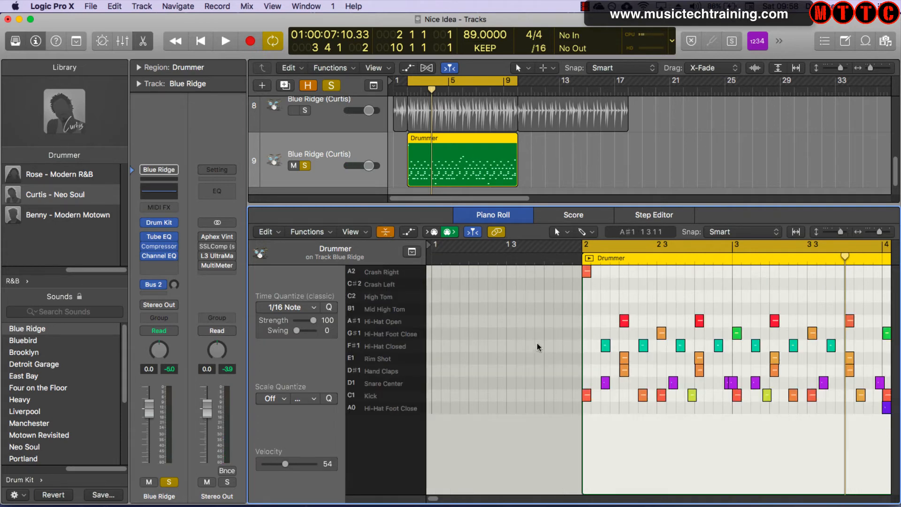
left_click_drag(434, 500, 434, 500)
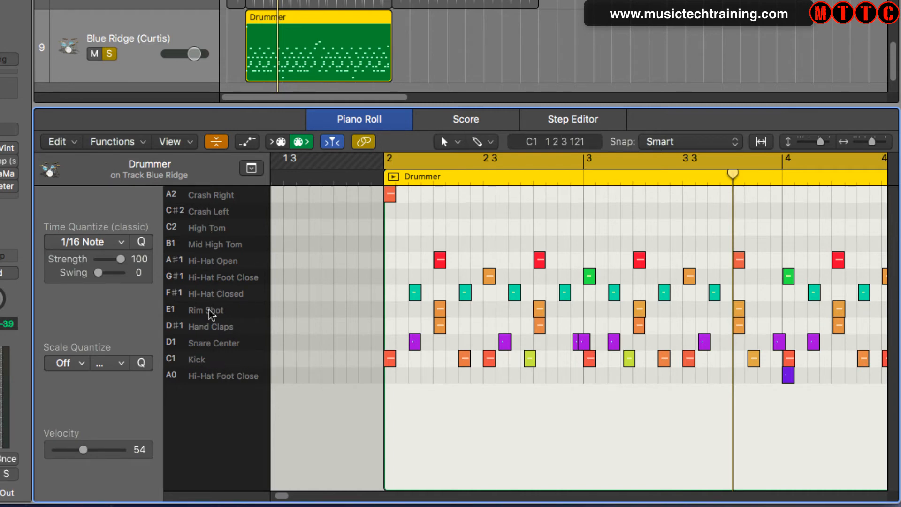
left_click(201, 361)
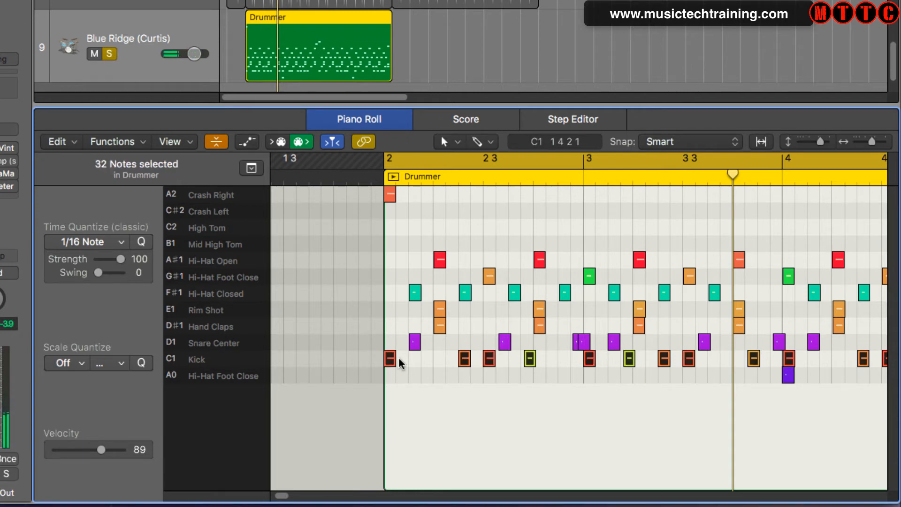
left_click(57, 142)
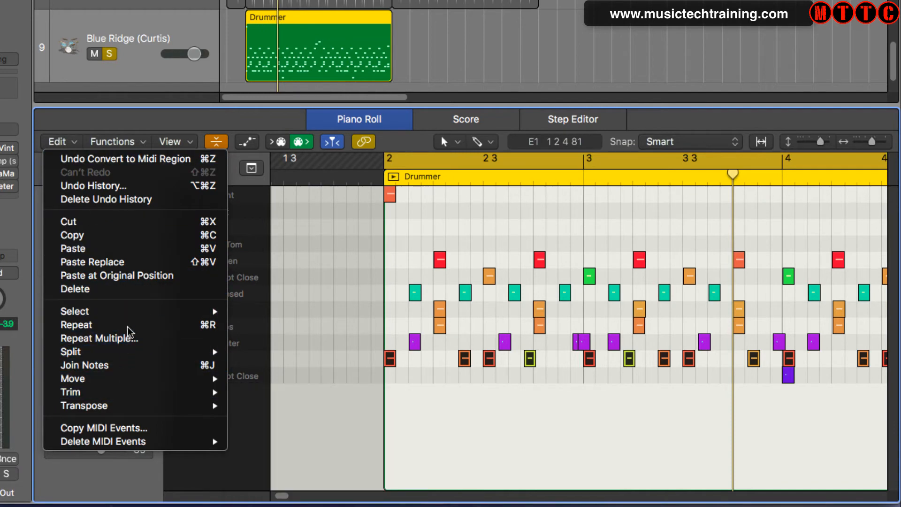
mouse_move(141, 311)
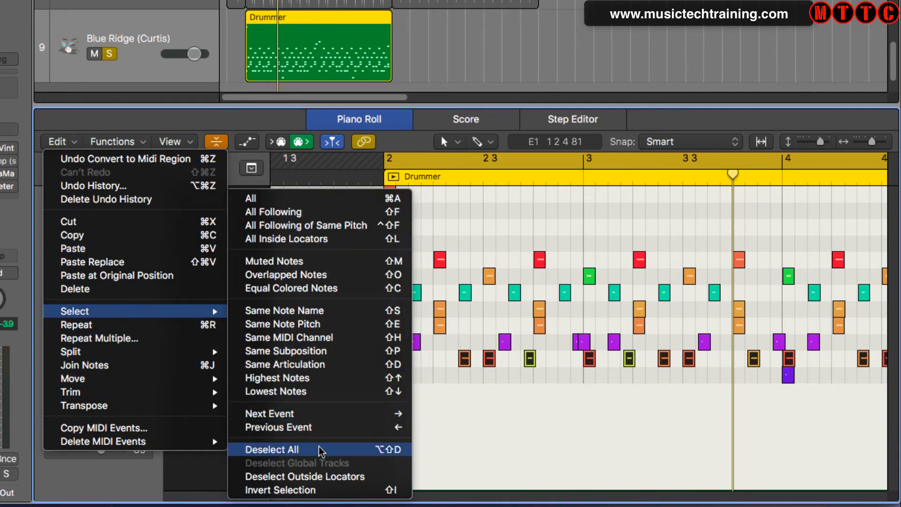
left_click(318, 490)
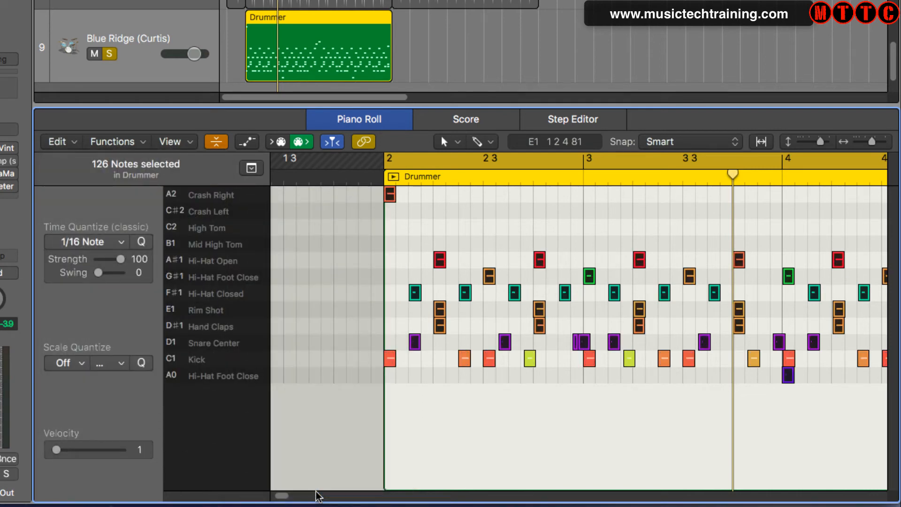
key("Delete")
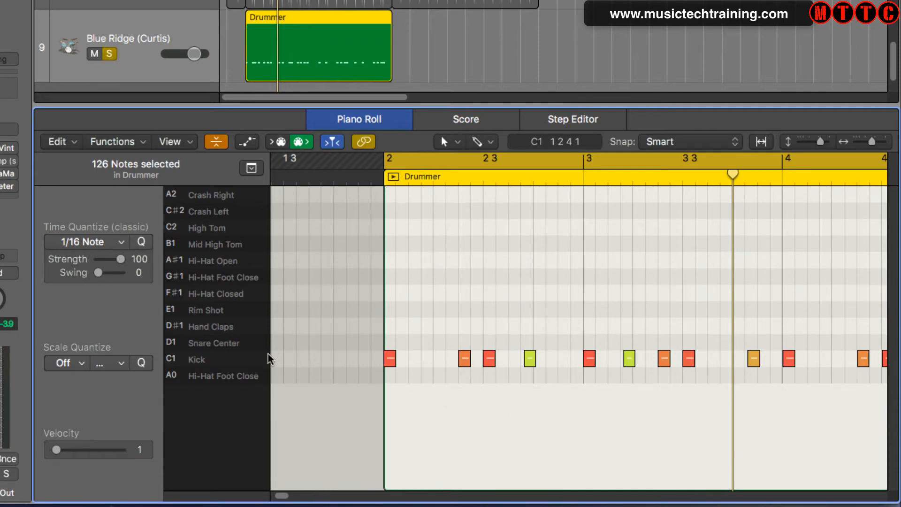
- Refresh the collapsed Piano Roll by reopening it, examine the remaining kick notes and close the editor
left_click(251, 361)
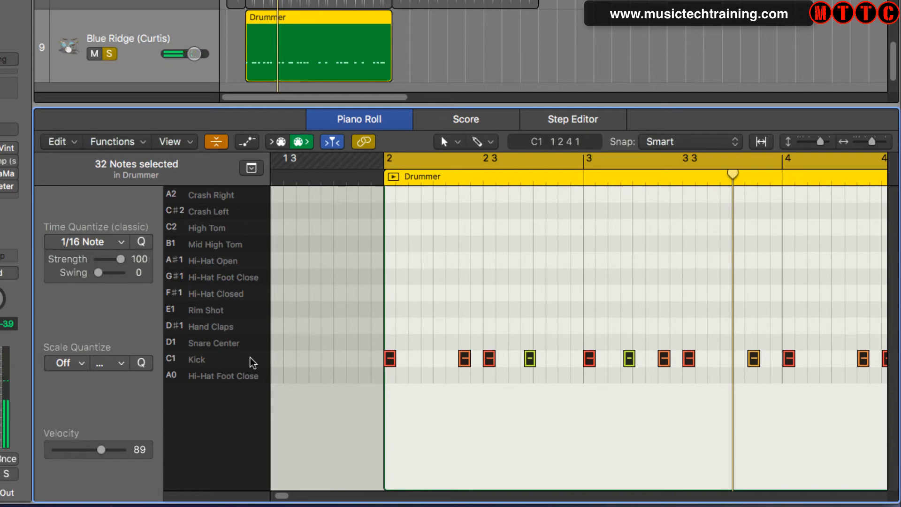
key("e")
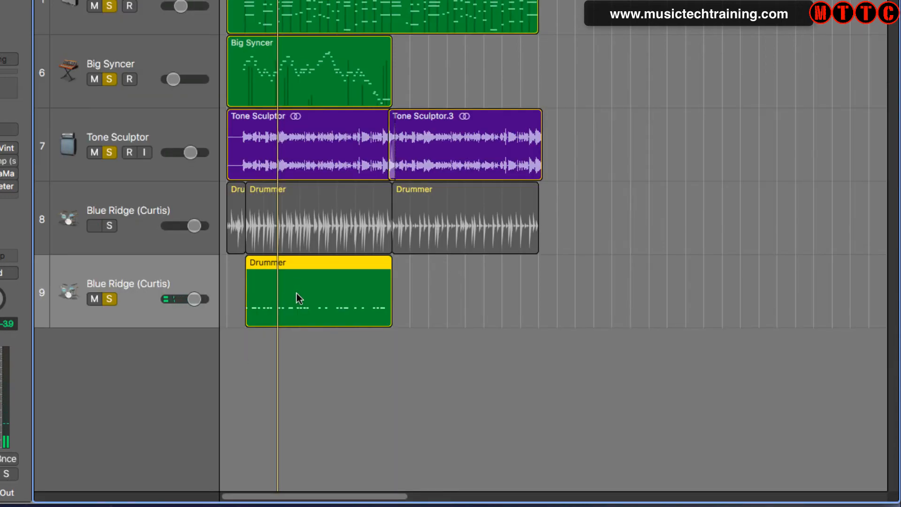
key("e")
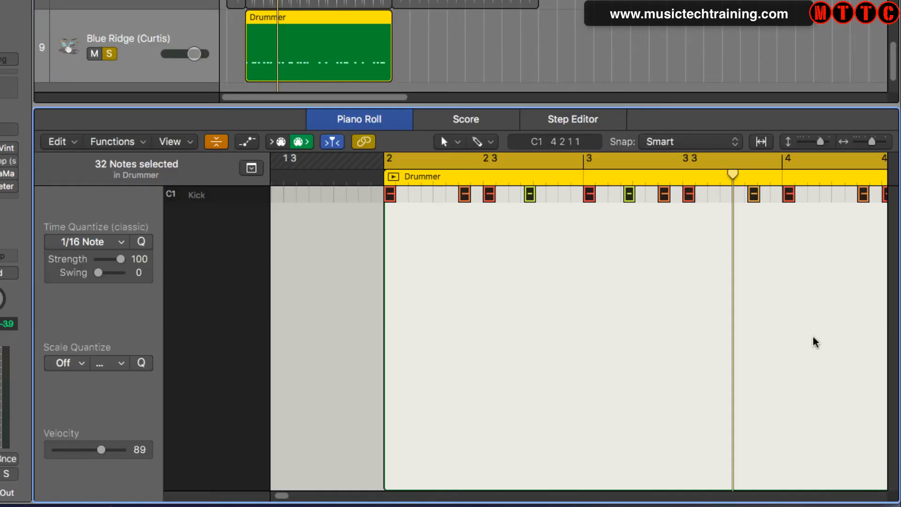
left_click(541, 297)
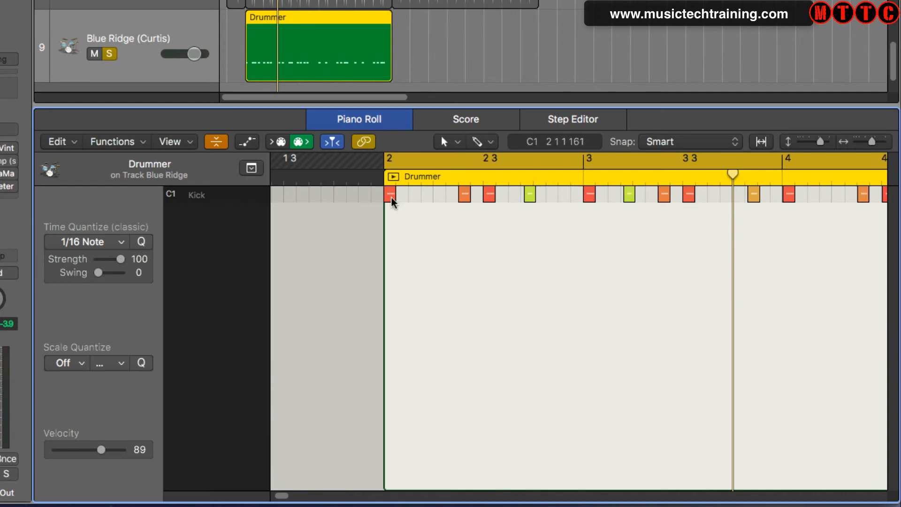
mouse_move(392, 201)
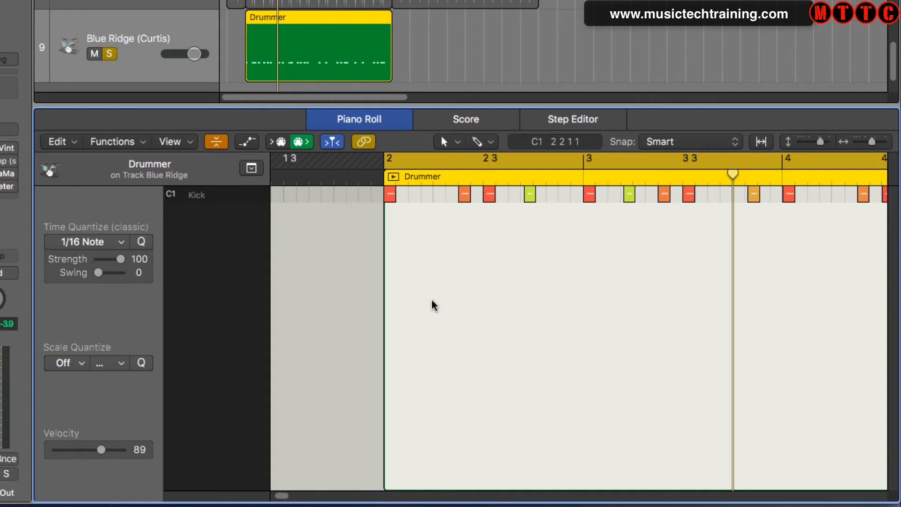
key("e")
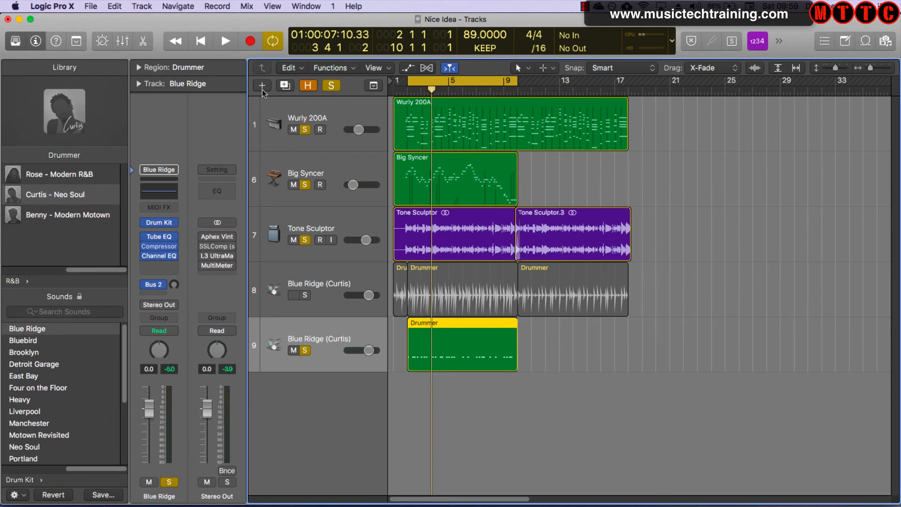
- Add a software instrument track with the EXS24 sampler and load the 70s &80s Kicks instrument into it
left_click(262, 88)
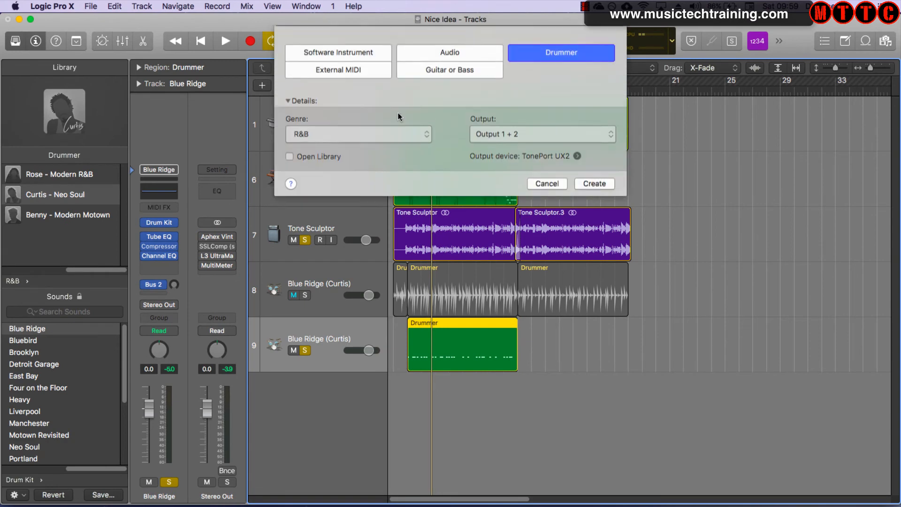
left_click(371, 55)
key("Return")
left_click(174, 223)
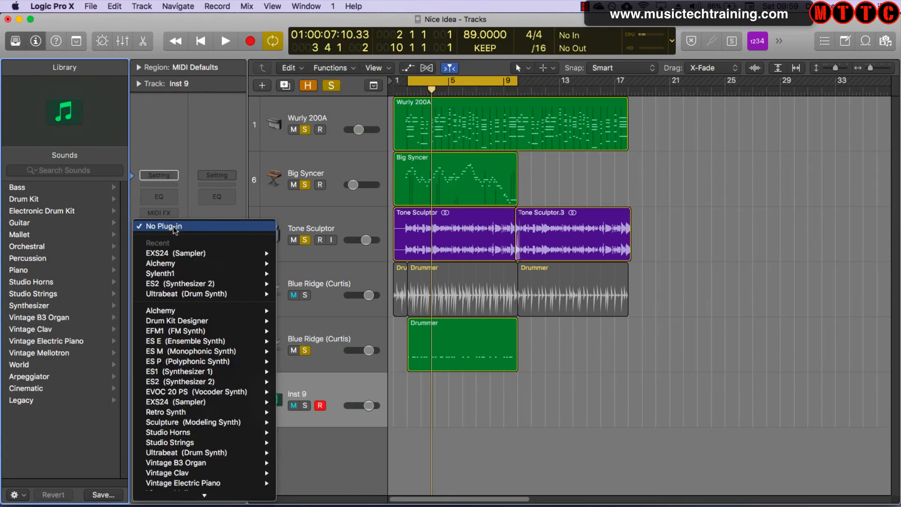
left_click(177, 254)
left_click(19, 191)
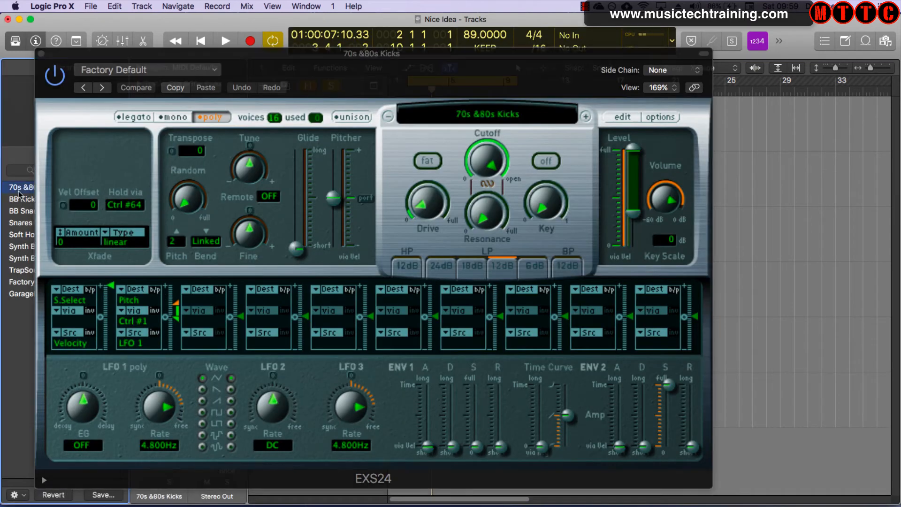
key("super+w")
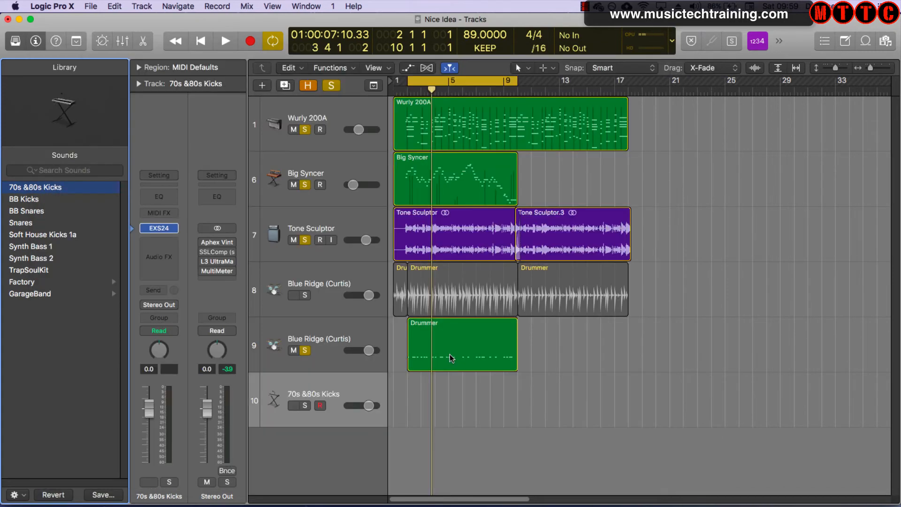
- Move the kick MIDI region to the 70s &80s Kicks track and delete the emptied duplicate Blue Ridge track
left_click_drag(453, 357, 453, 398)
key("super+BackSpace")
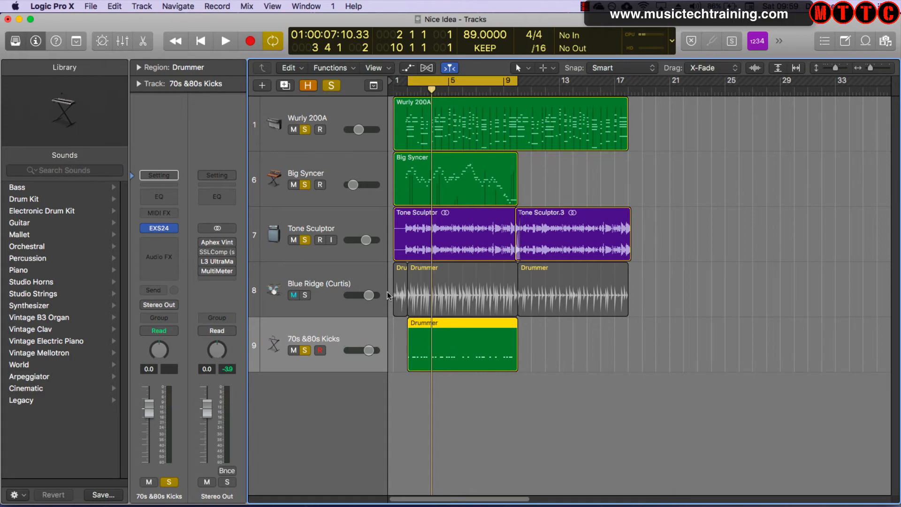
- Transpose the MIDI region on the 70s &80s Kicks track to +7, auditioning each semitone step during playback
left_click(139, 84)
left_click(139, 84)
left_click(139, 68)
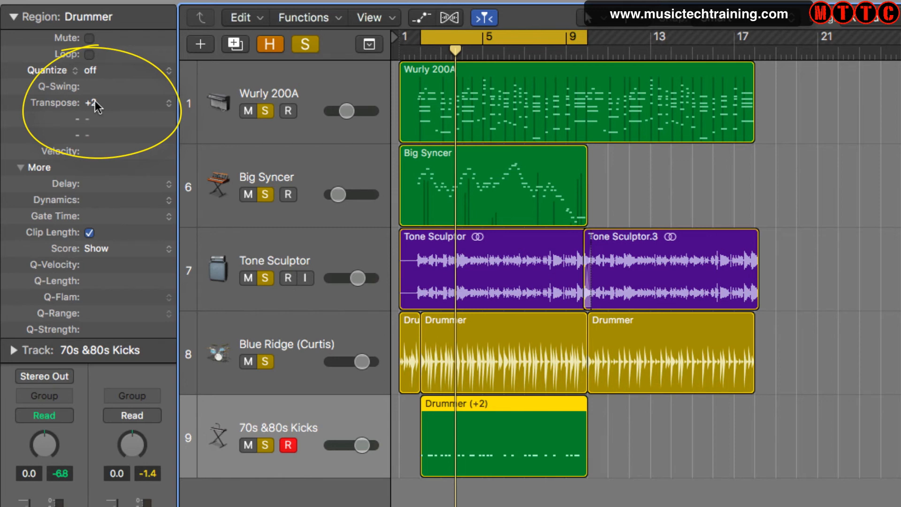
double_click(493, 427)
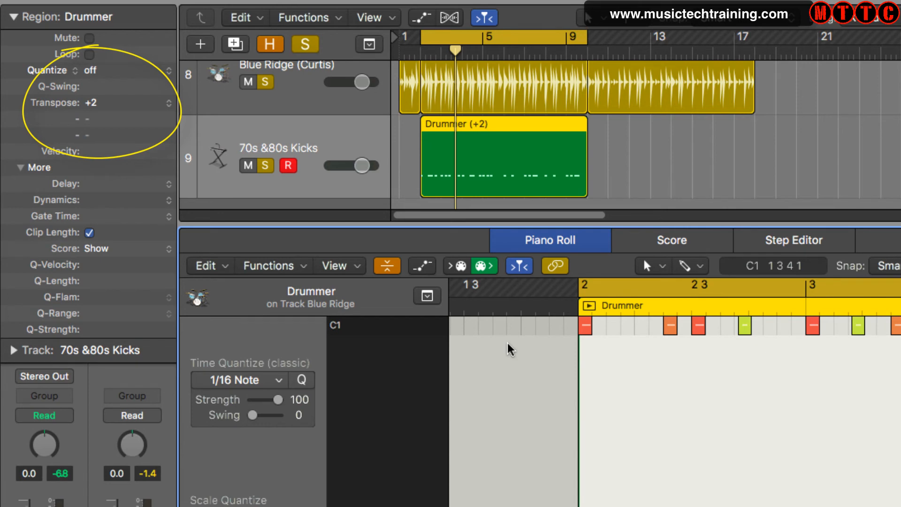
key("space")
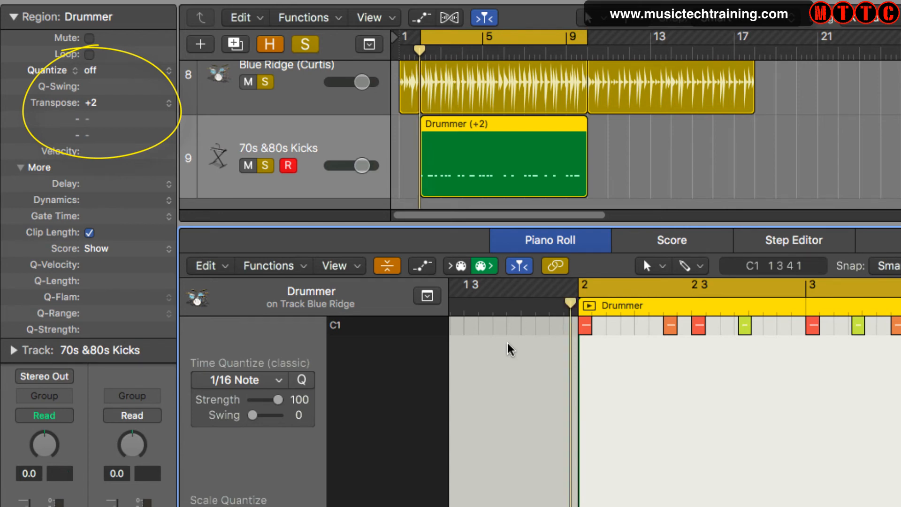
key("alt+Up")
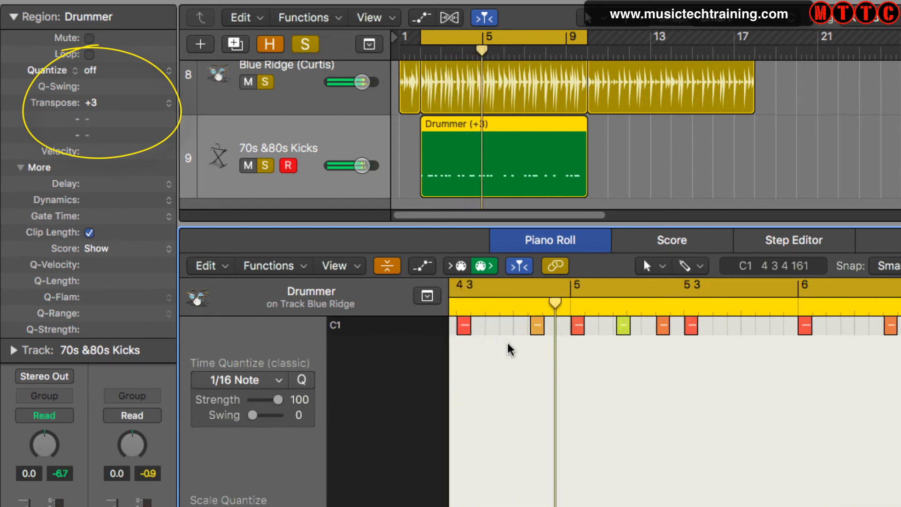
key("alt+Up")
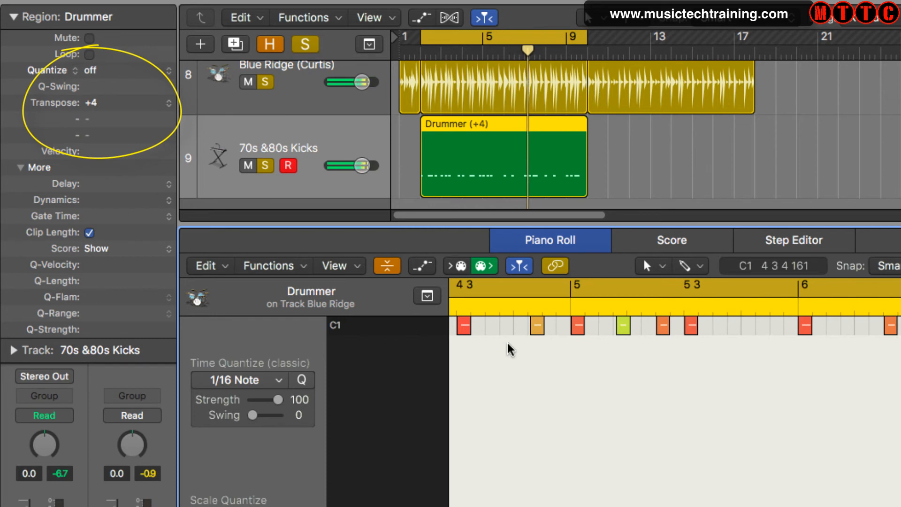
key("alt+Up")
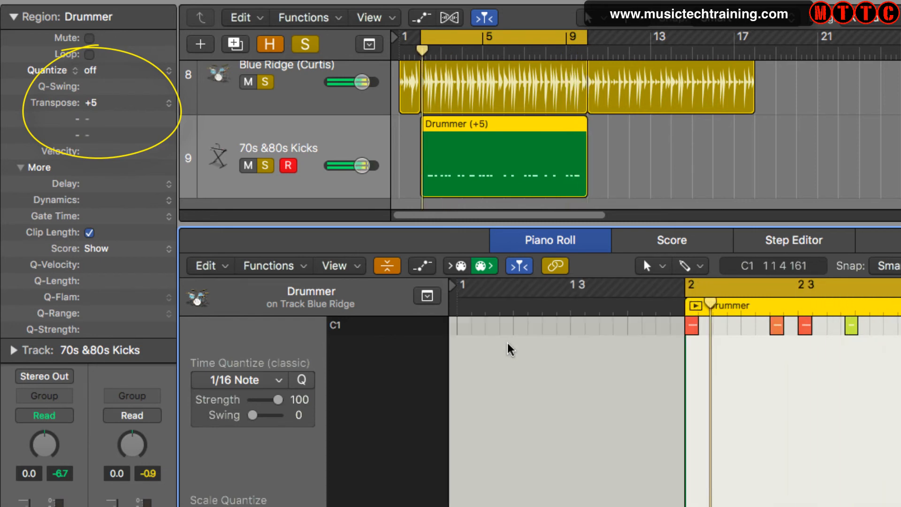
key("alt+Up")
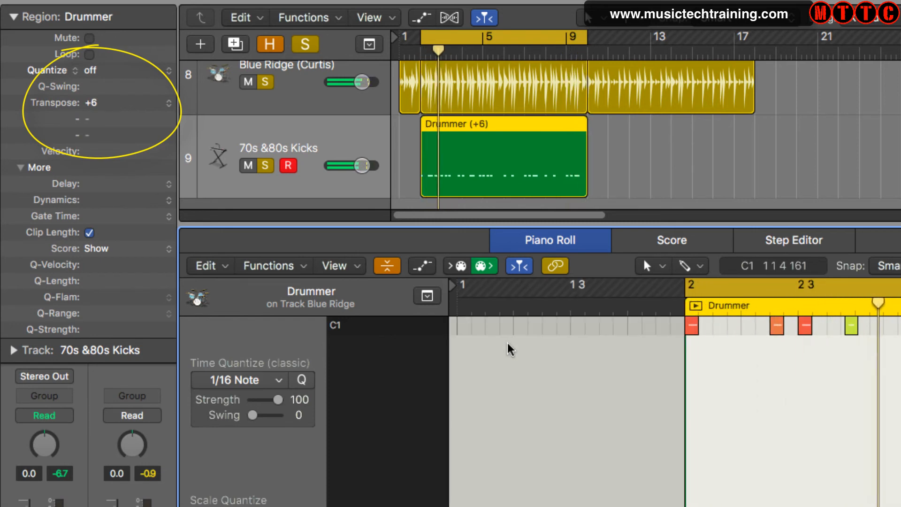
key("alt+Up")
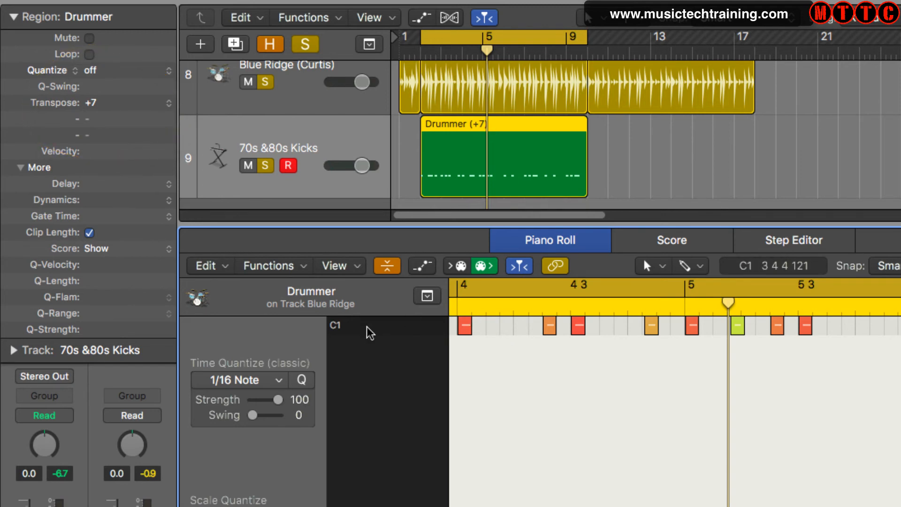
key("e")
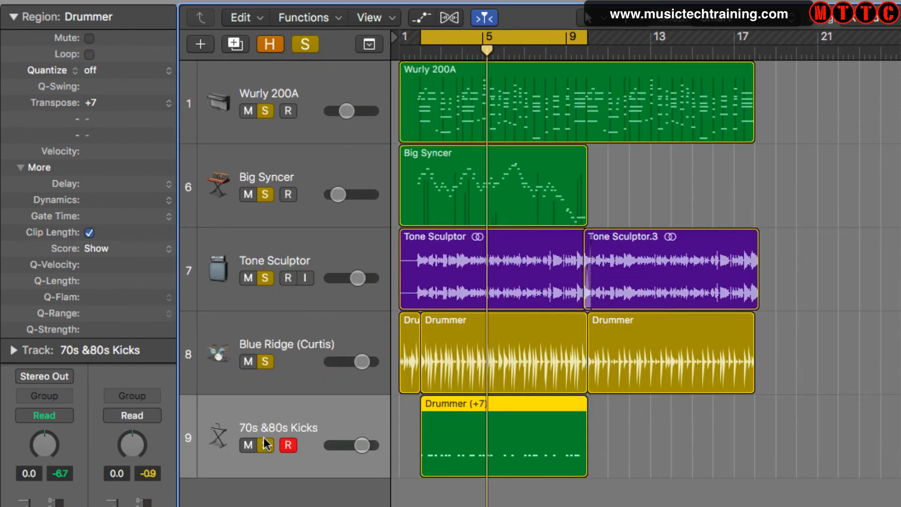
- Limit the soloed tracks to Blue Ridge (Curtis) and 70s &80s Kicks
left_click_drag(269, 111, 267, 413)
left_click(266, 361)
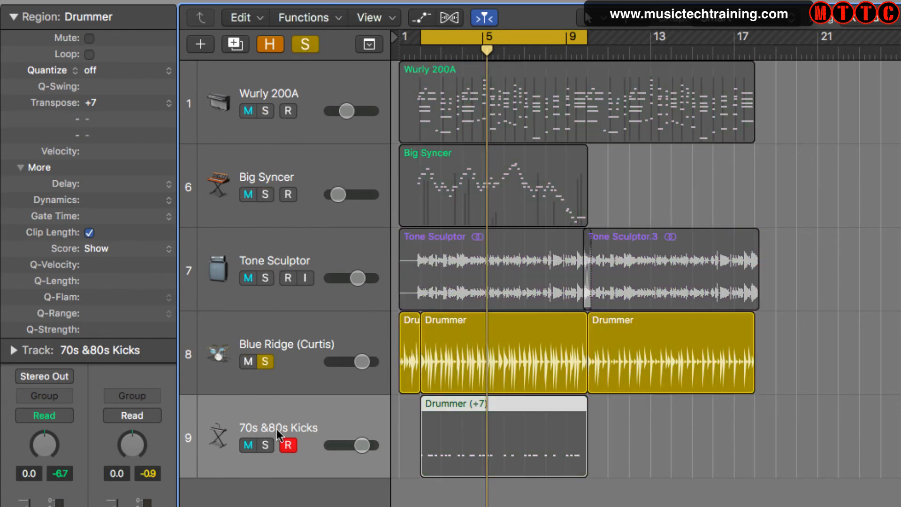
left_click(270, 444)
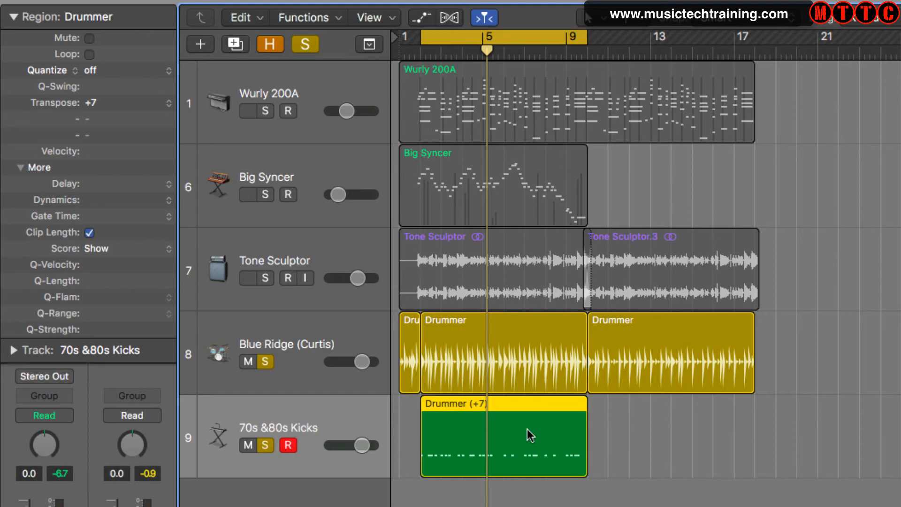
- Switch off the hi-hat, snare and percussion in the Drummer region from bar 2 to 10, leaving only the kick
left_click(457, 355)
double_click(457, 354)
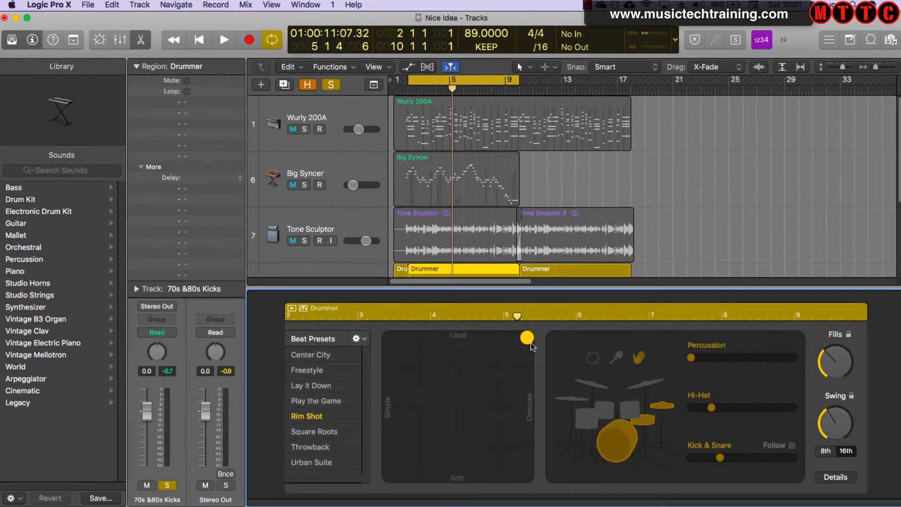
left_click(656, 407)
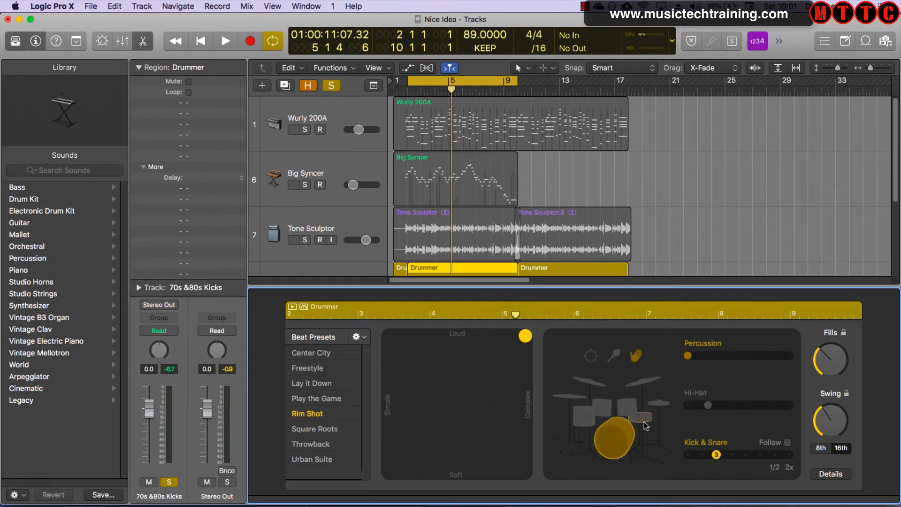
left_click(637, 357)
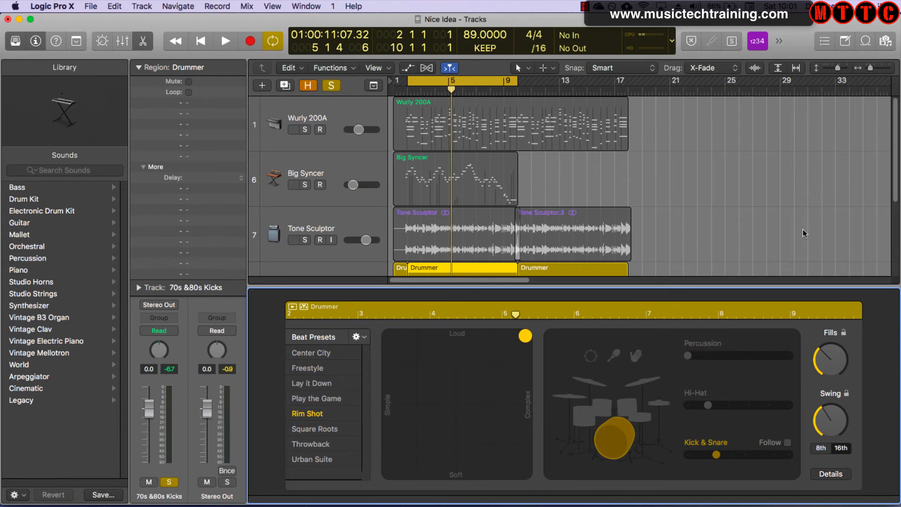
- Play the Drummer kick with and without the 70s &80s Kicks track soloed to compare the layered sound
left_click_drag(898, 221, 898, 239)
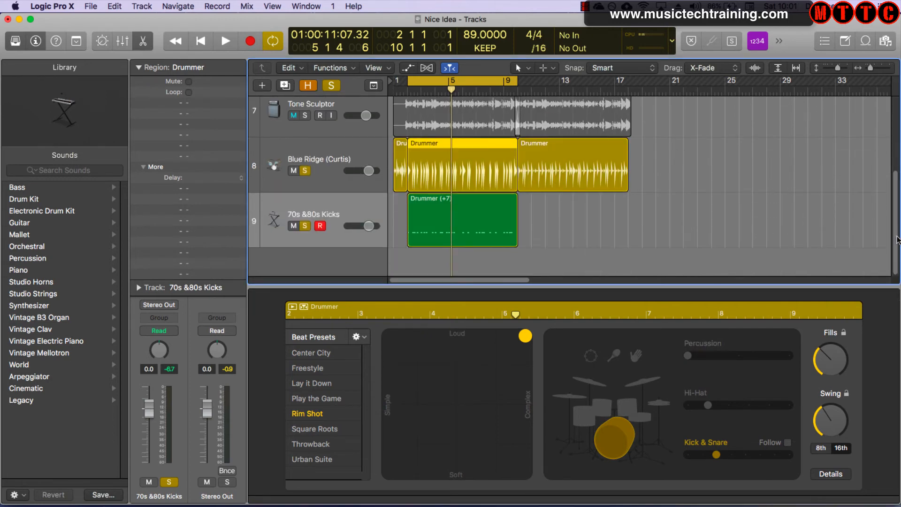
key("space")
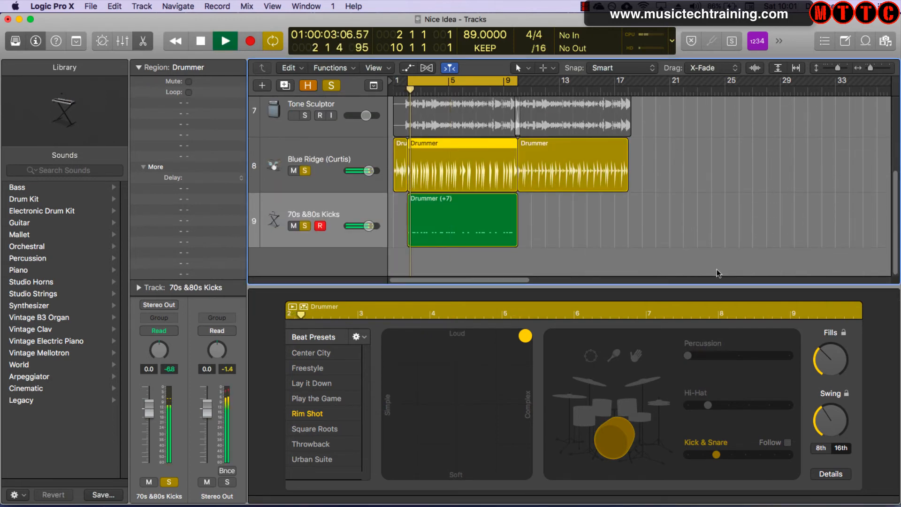
left_click(306, 225)
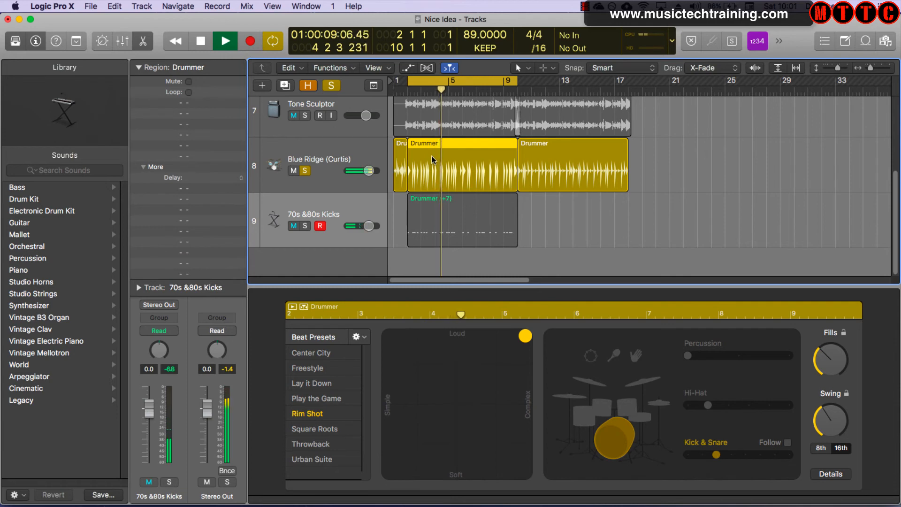
left_click(306, 226)
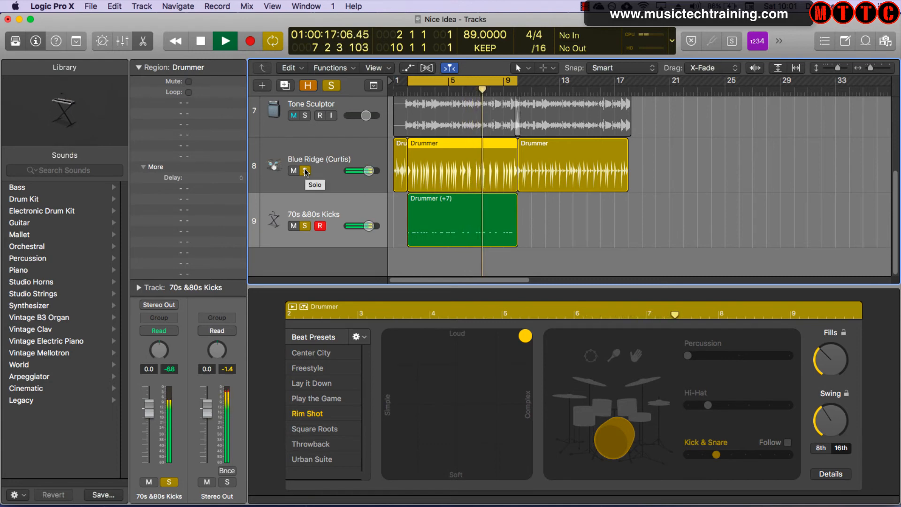
key("space")
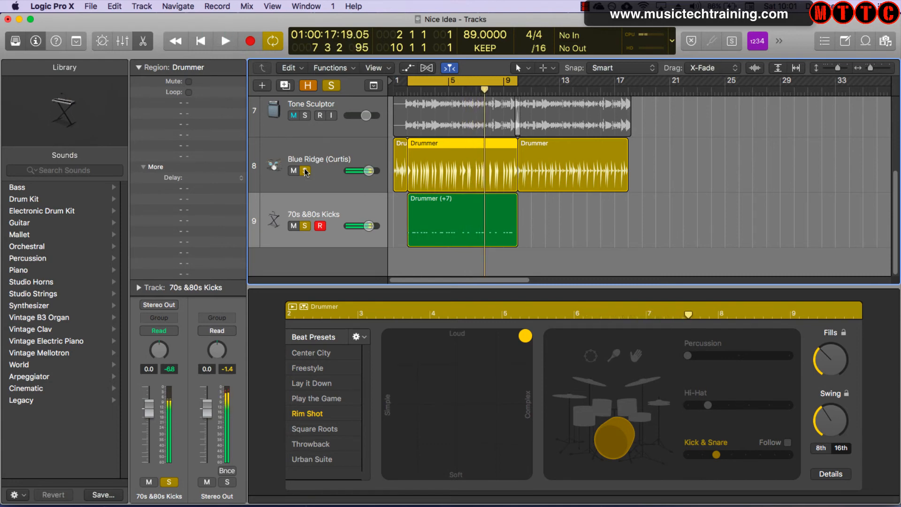
- Bring the snare and hi-hat back into the Drummer region and try it with the kick switched off
left_click(656, 405)
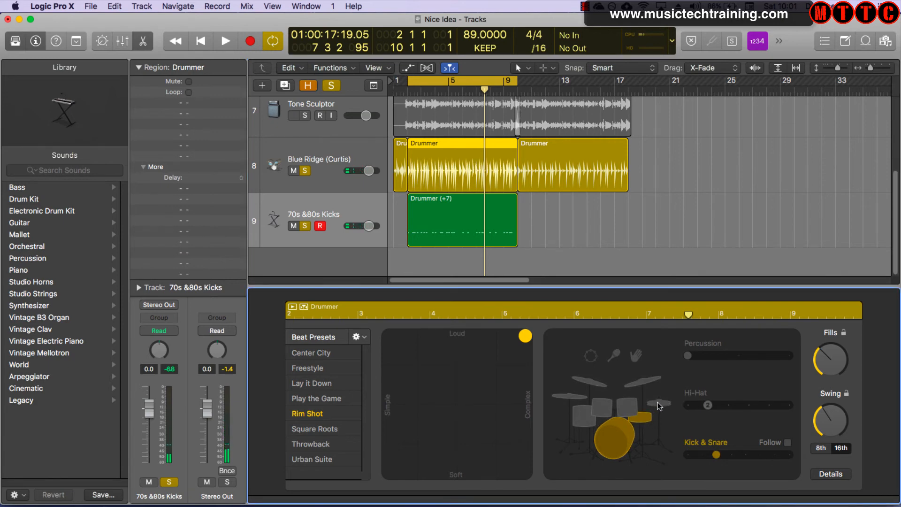
left_click(618, 438)
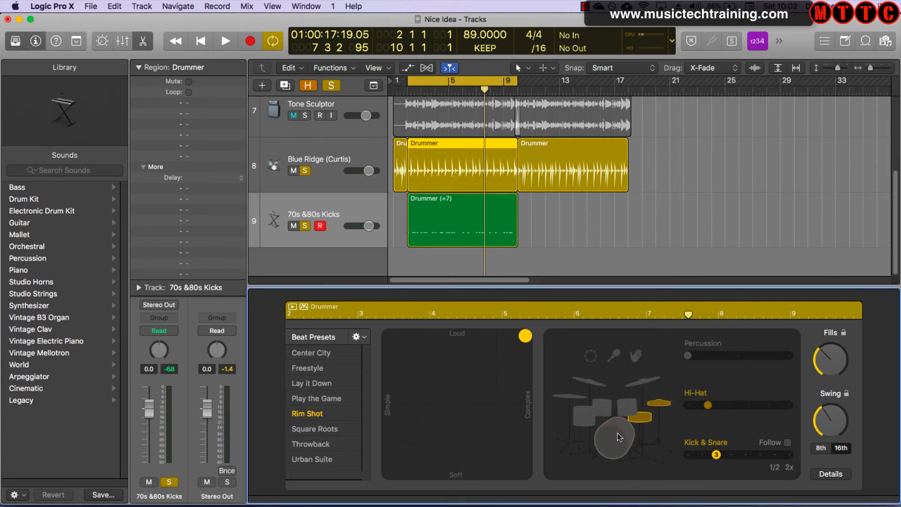
- Play the full groove and slightly lower the volume of the 70s &80s Kicks track
key("space")
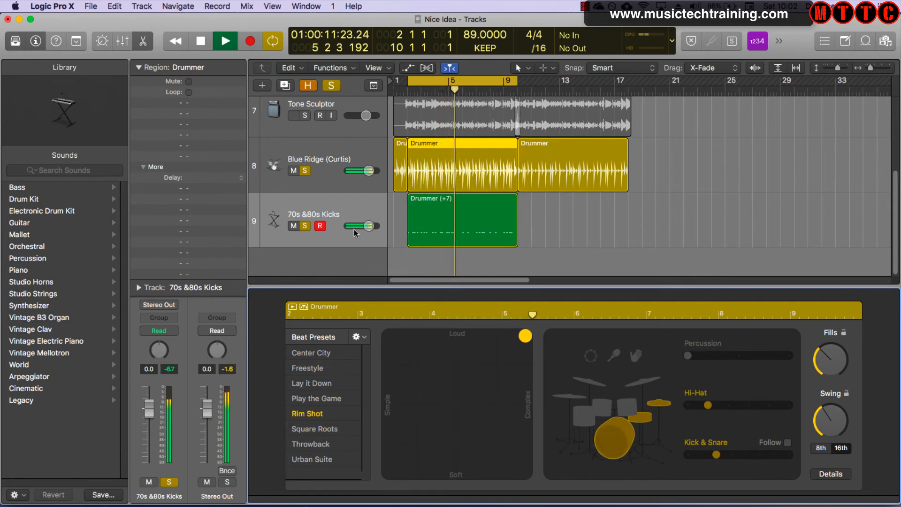
left_click(351, 218)
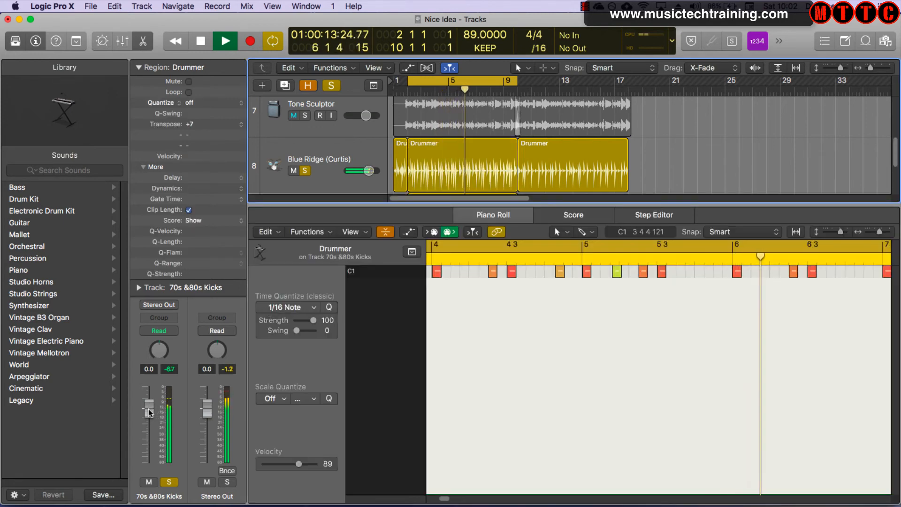
left_click_drag(147, 412, 148, 419)
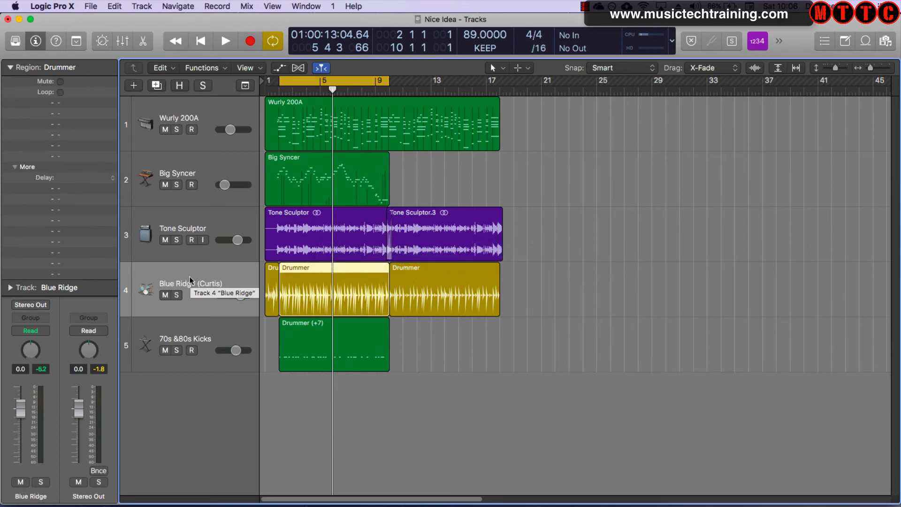
- Make sure the Groove Track option is enabled in the track header configuration
right_click(154, 277)
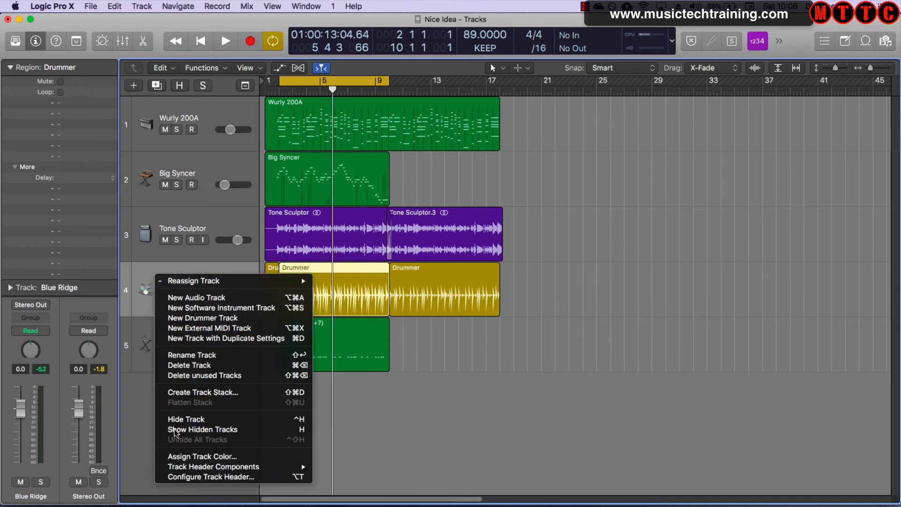
left_click(197, 477)
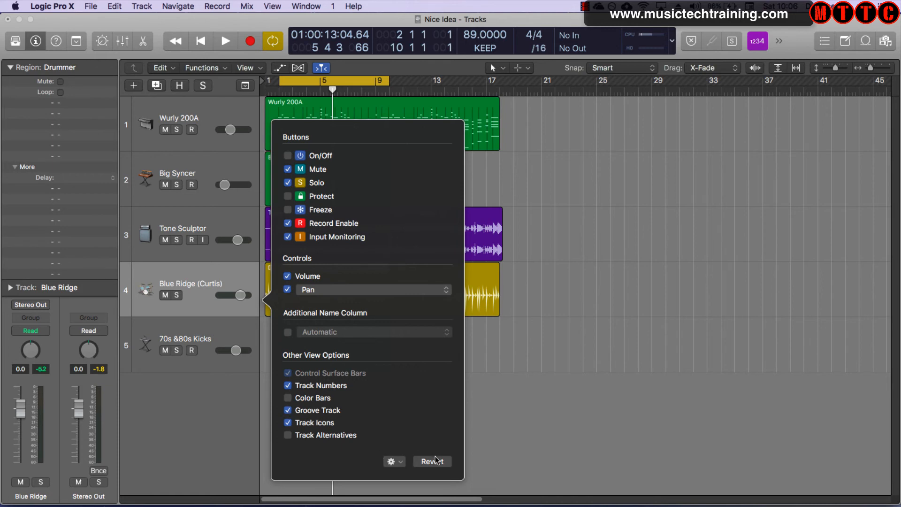
left_click(503, 356)
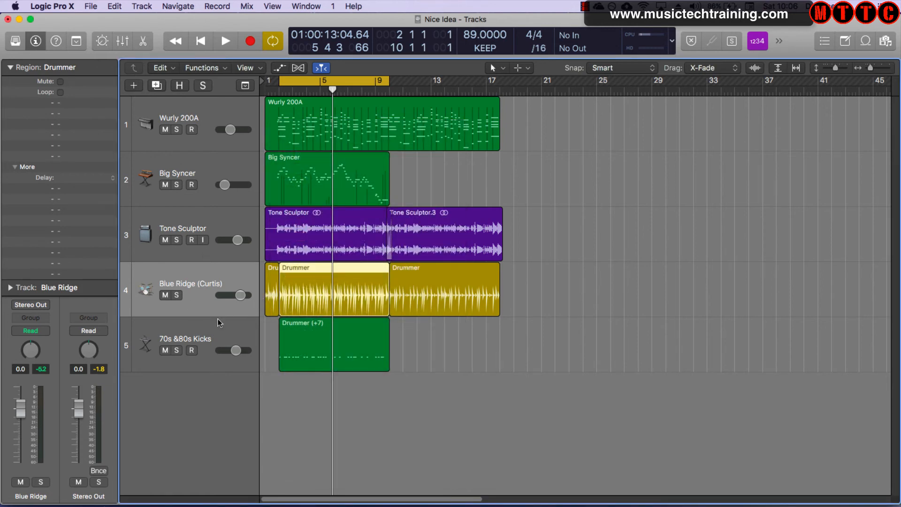
- Set Blue Ridge (Curtis) as the groove track and make the Tone Sculptor track match its groove
left_click(126, 294)
left_click(125, 295)
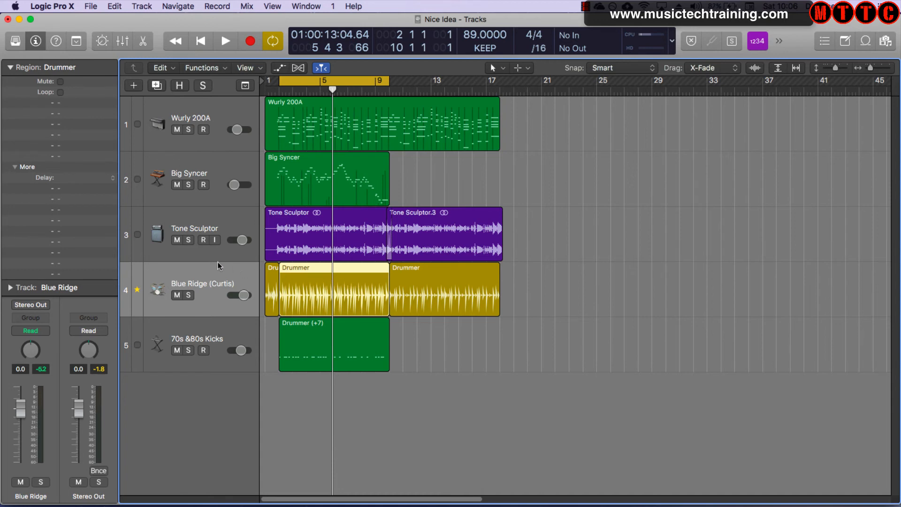
left_click(137, 236)
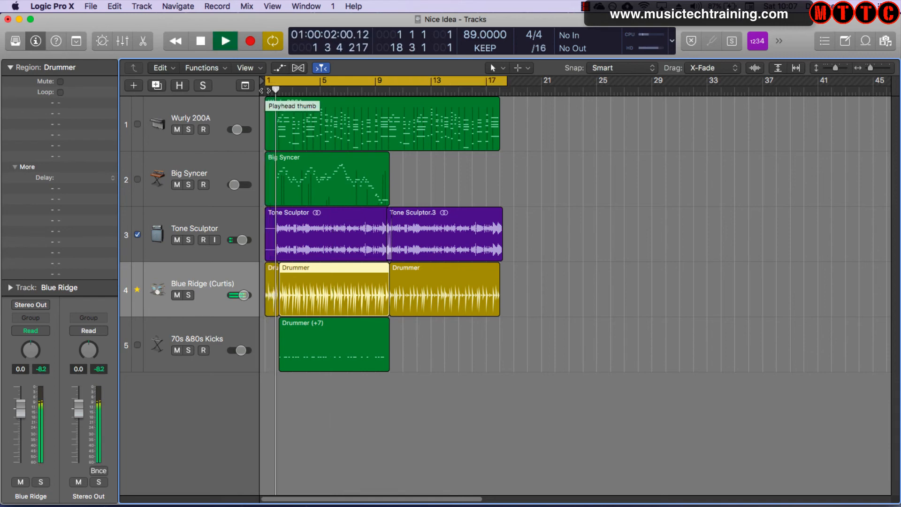
- Repeat the 70s &80s Kicks region once so it covers the second Drummer section, and stop playback
left_click(324, 325)
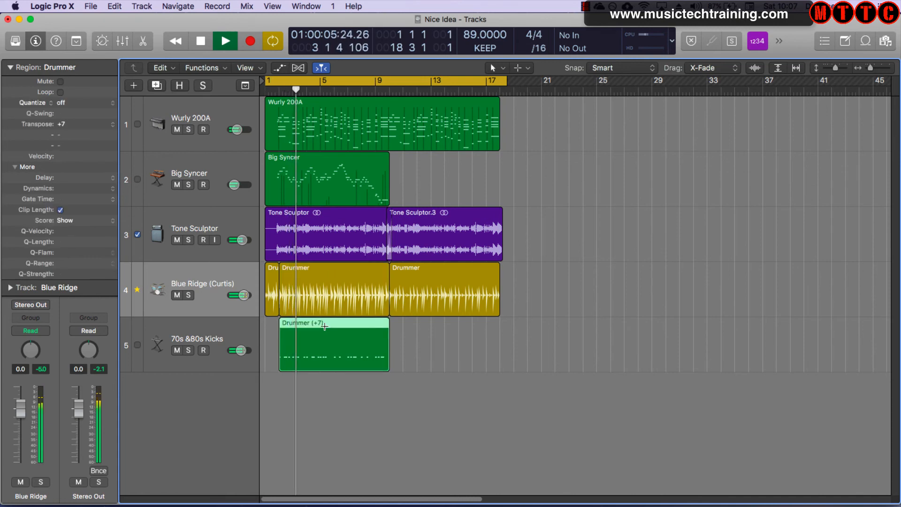
key("super+r")
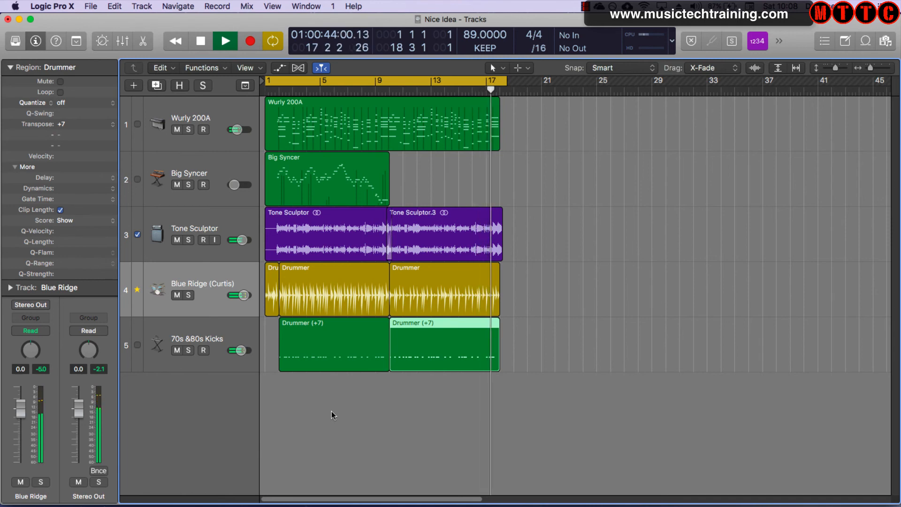
key("space")
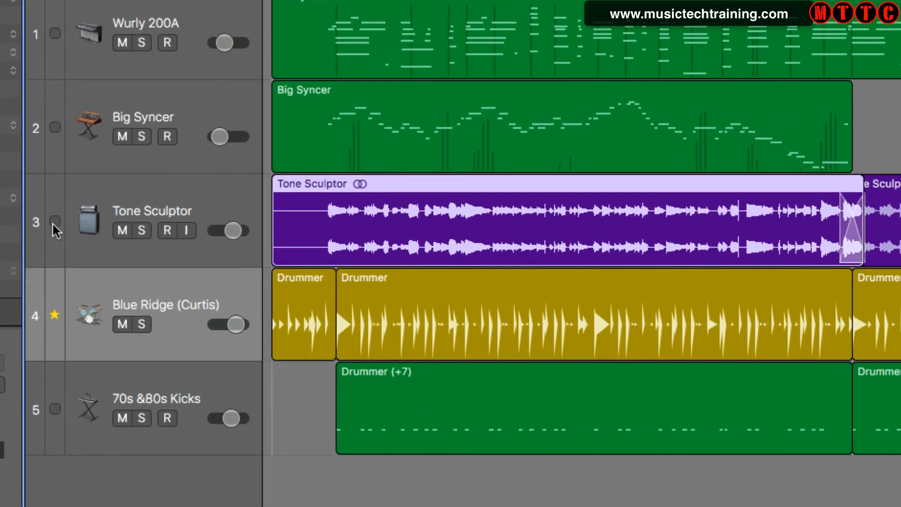
- Toggle groove matching on the Tone Sculptor track on and off to compare its timing against the drums
left_click(54, 221)
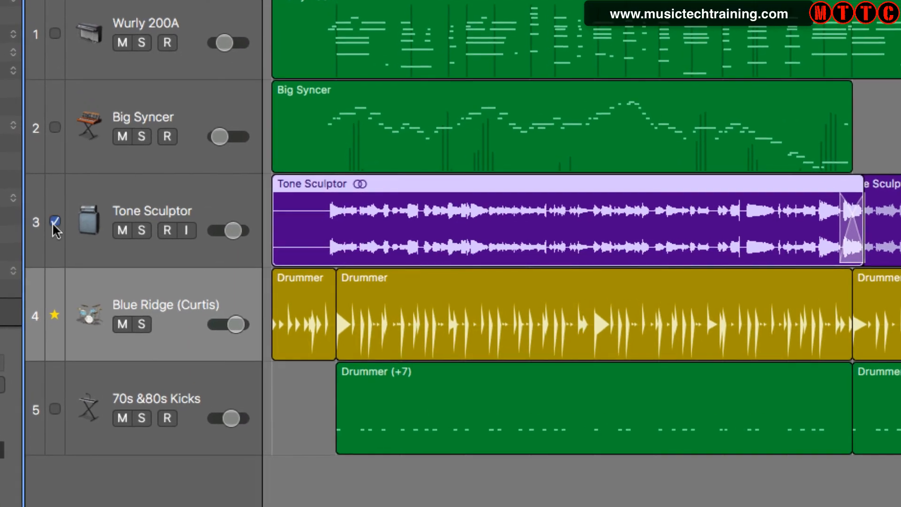
left_click(55, 221)
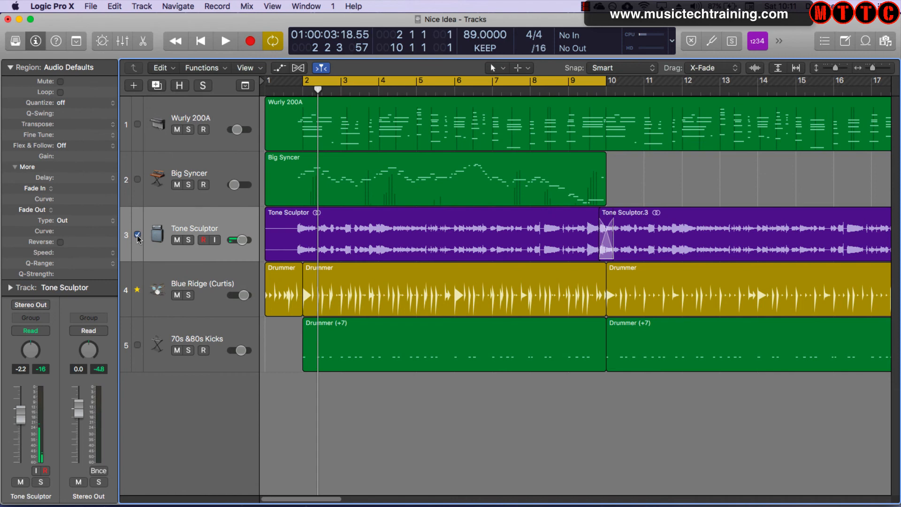
left_click(137, 235)
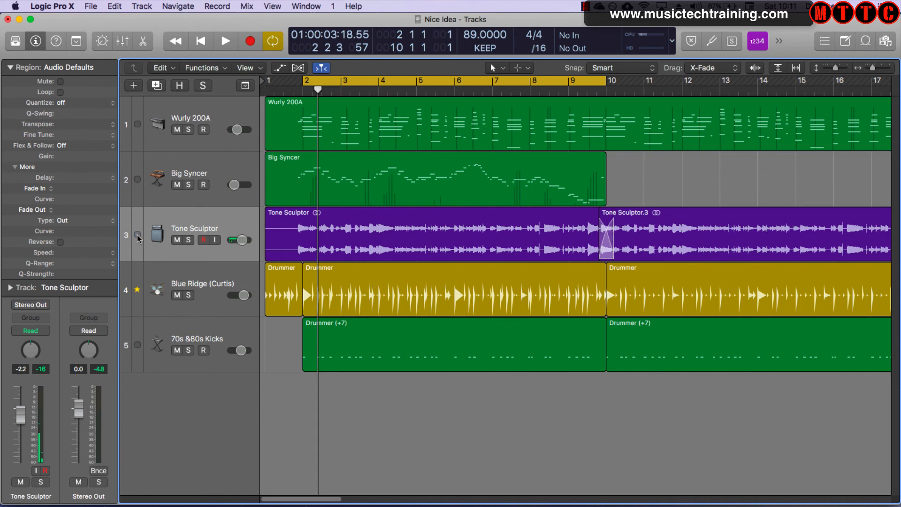
- Remove the groove track assignment from Blue Ridge (Curtis) and extend the cycle range to bar 18
left_click(136, 290)
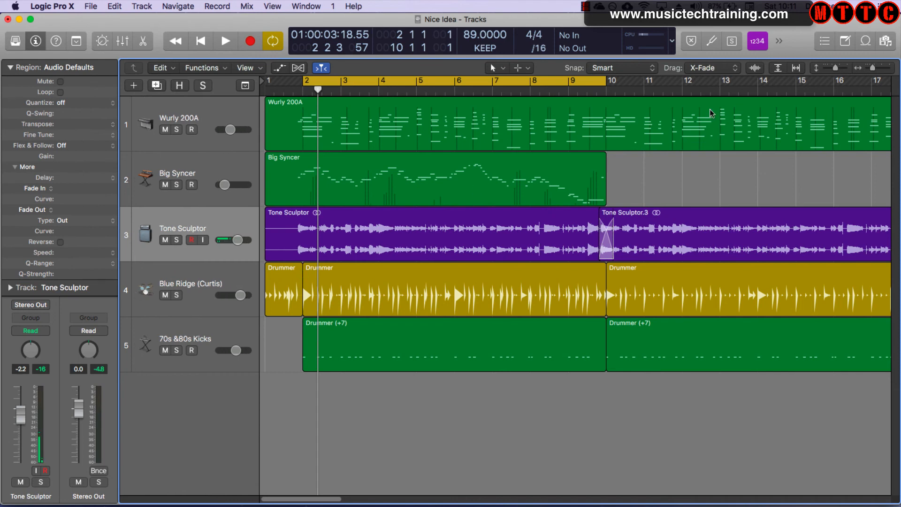
left_click_drag(876, 68, 871, 68)
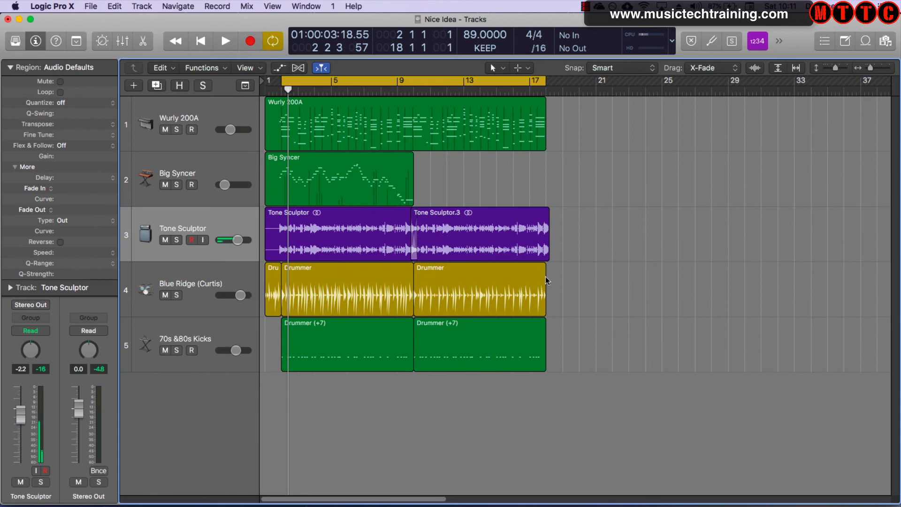
- Review the Blue Ridge (Curtis) Drummer regions' performance settings and available kits in the Library, and close the Drummer Editor
mouse_move(563, 284)
double_click(320, 288)
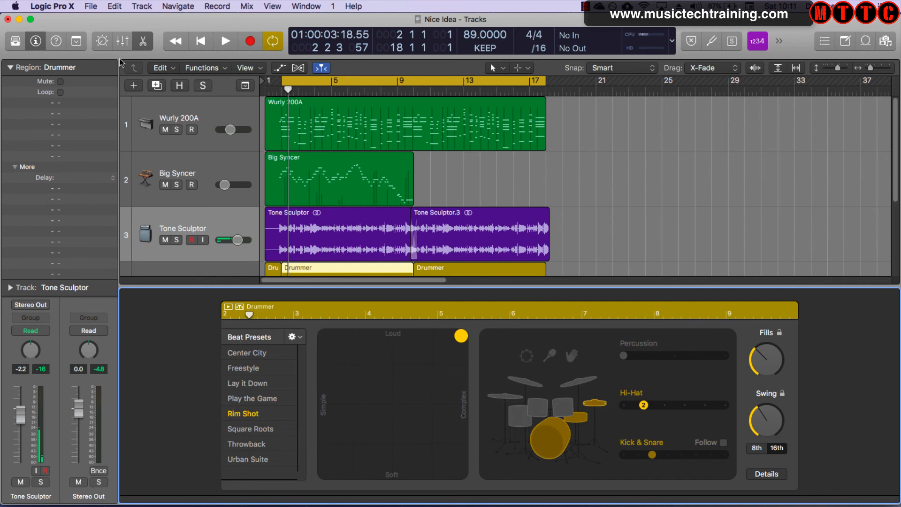
left_click(15, 40)
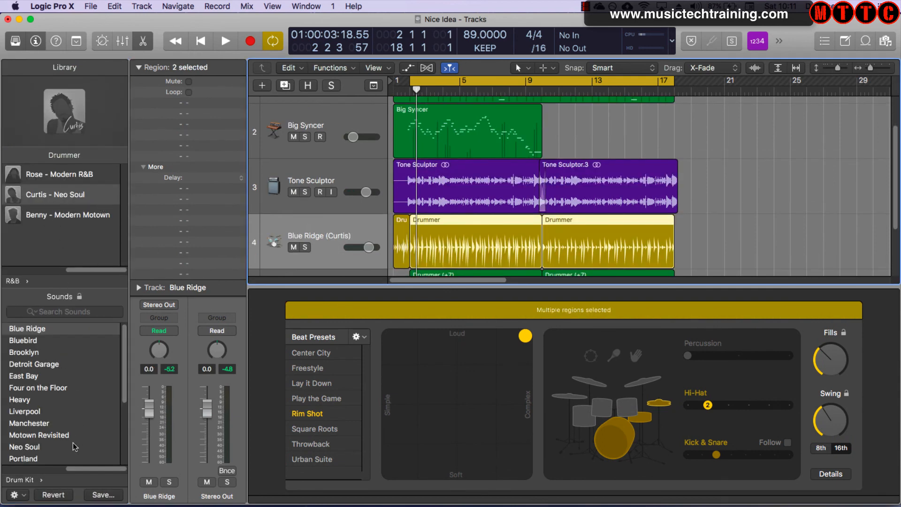
left_click_drag(92, 469, 254, 483)
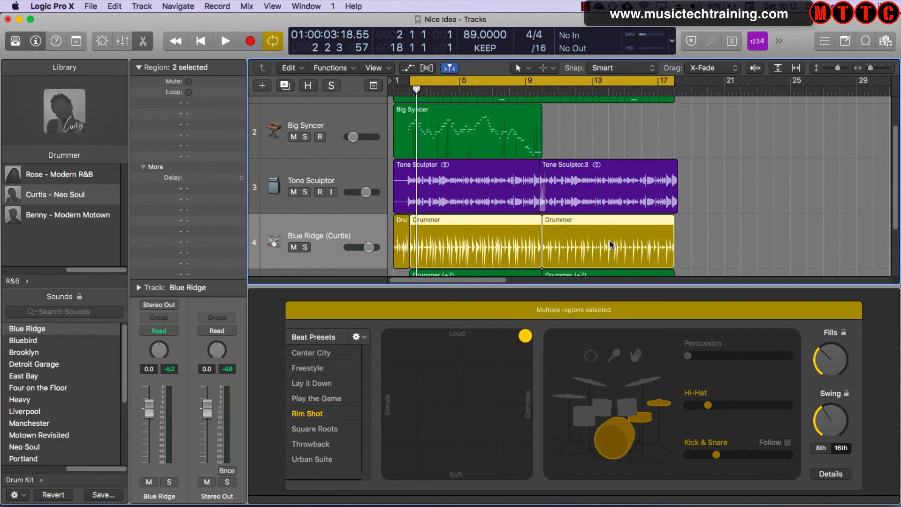
mouse_move(726, 240)
key("e")
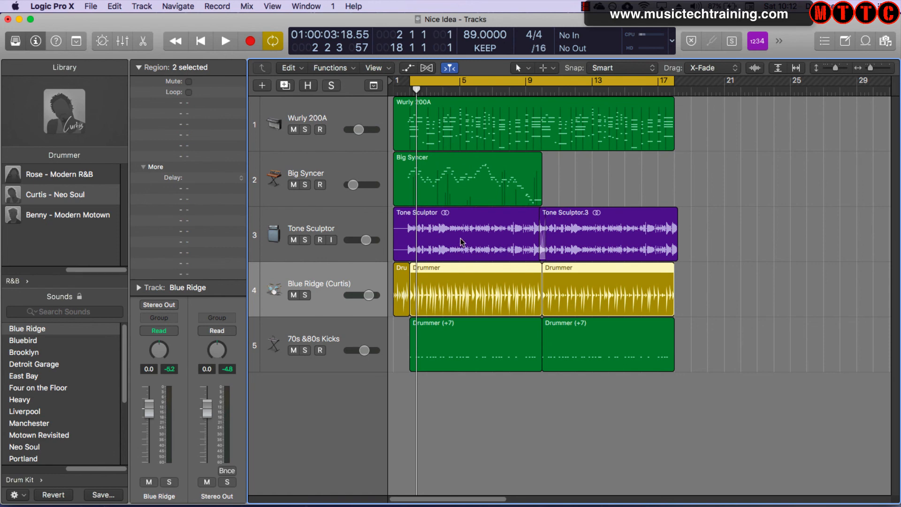
- Route the Blue Ridge (Curtis) track's output to Bus 10, feeding Aux 2
left_click(329, 225)
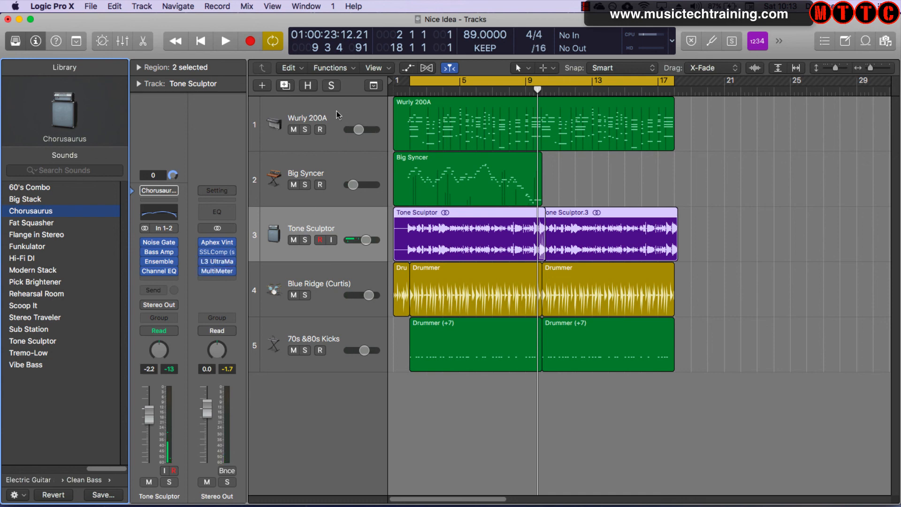
left_click(325, 271)
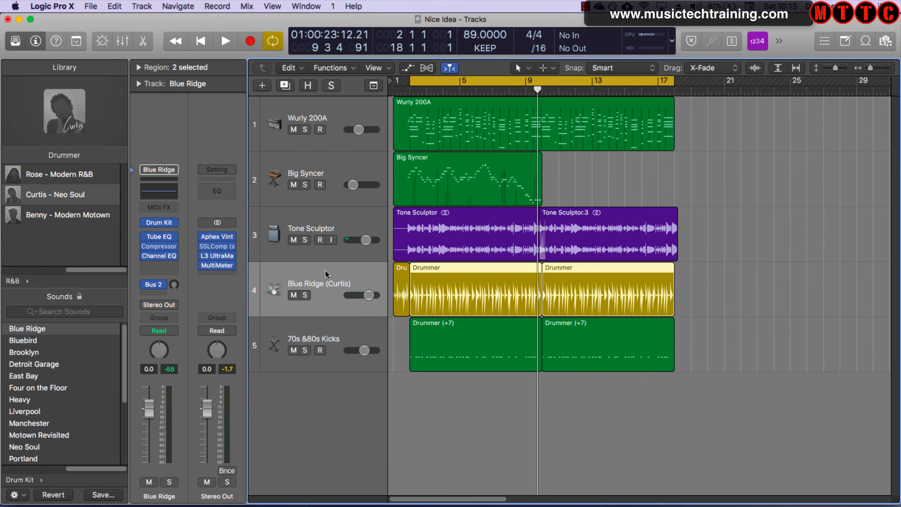
left_click(171, 306)
mouse_move(181, 349)
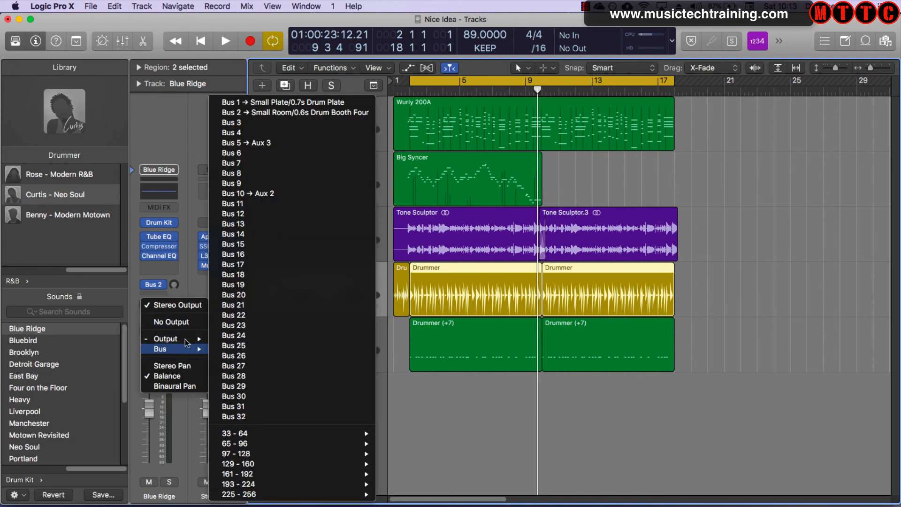
left_click(271, 194)
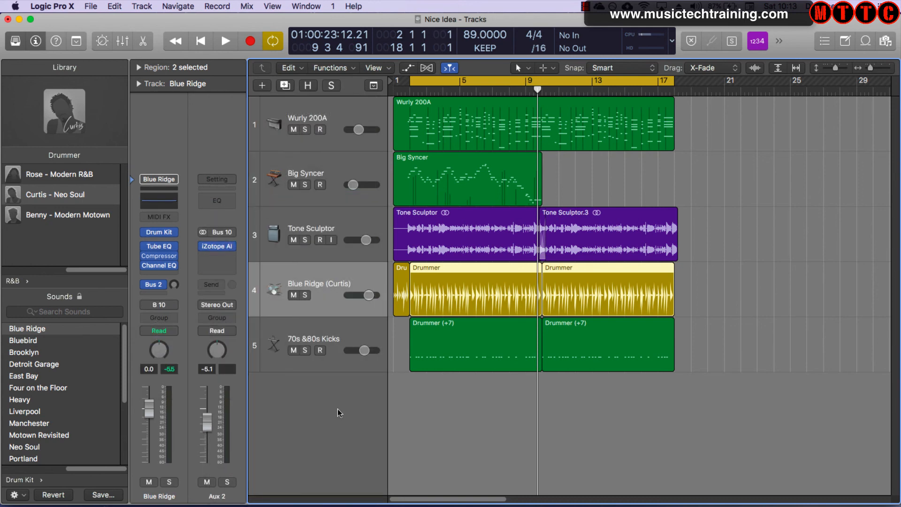
- Audition the Fat Squasher, Flange in Stereo, Funkulator and Hi-Fi DI bass patches on the Tone Sculptor track during playback
left_click(323, 226)
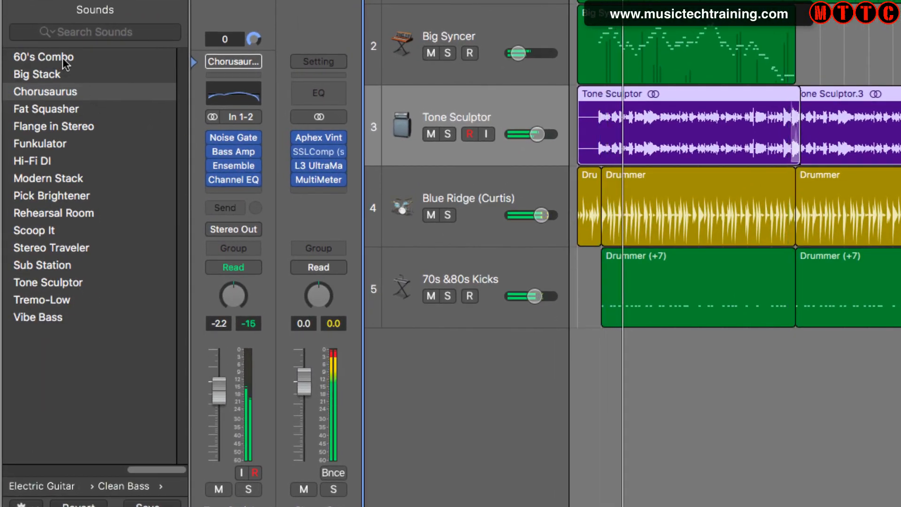
left_click(52, 109)
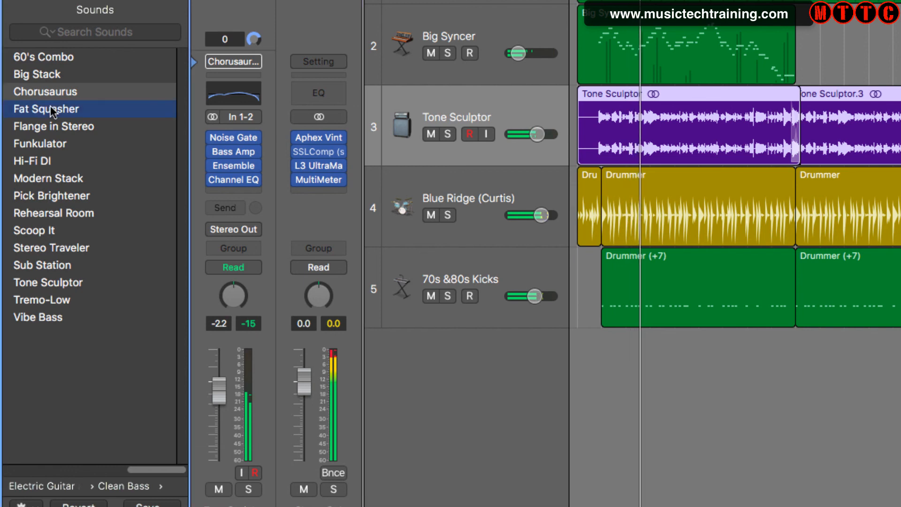
left_click(64, 129)
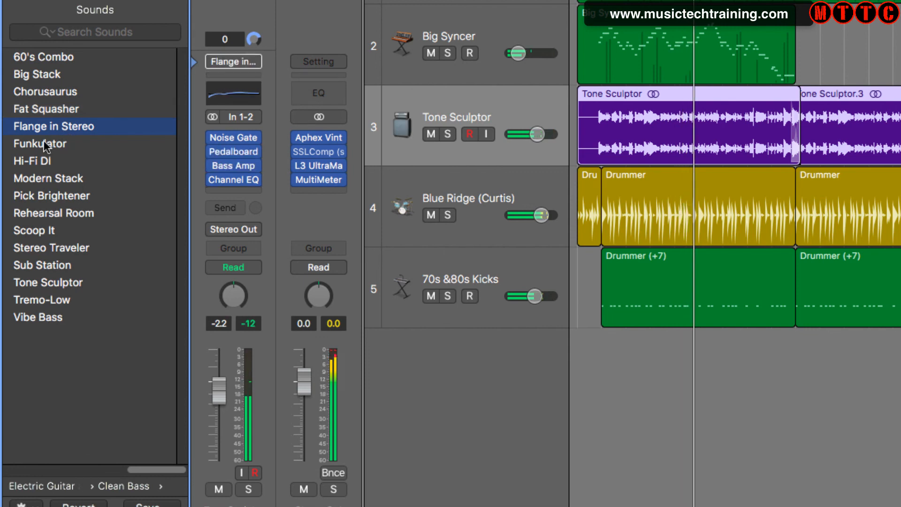
left_click(44, 139)
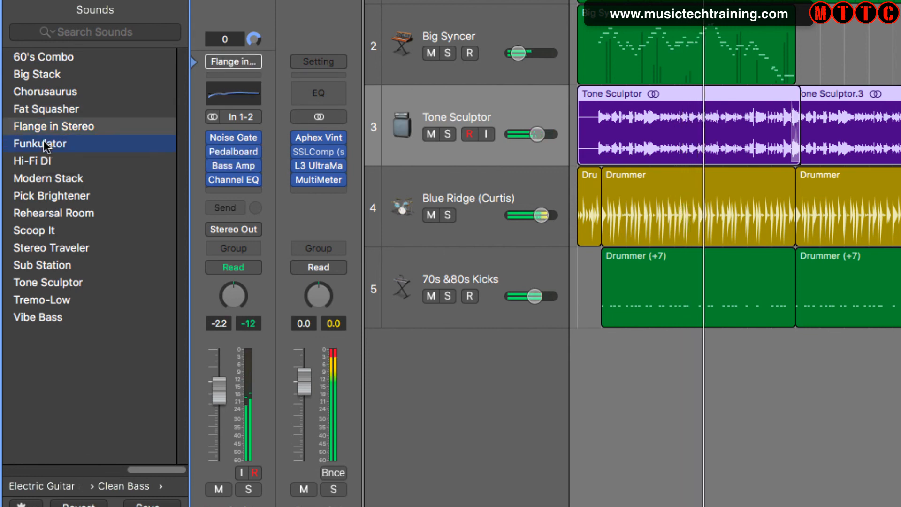
left_click(31, 162)
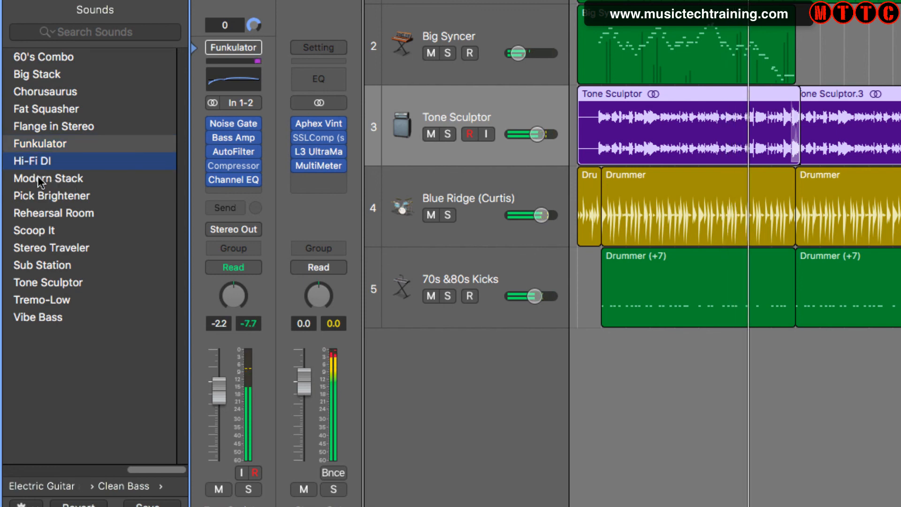